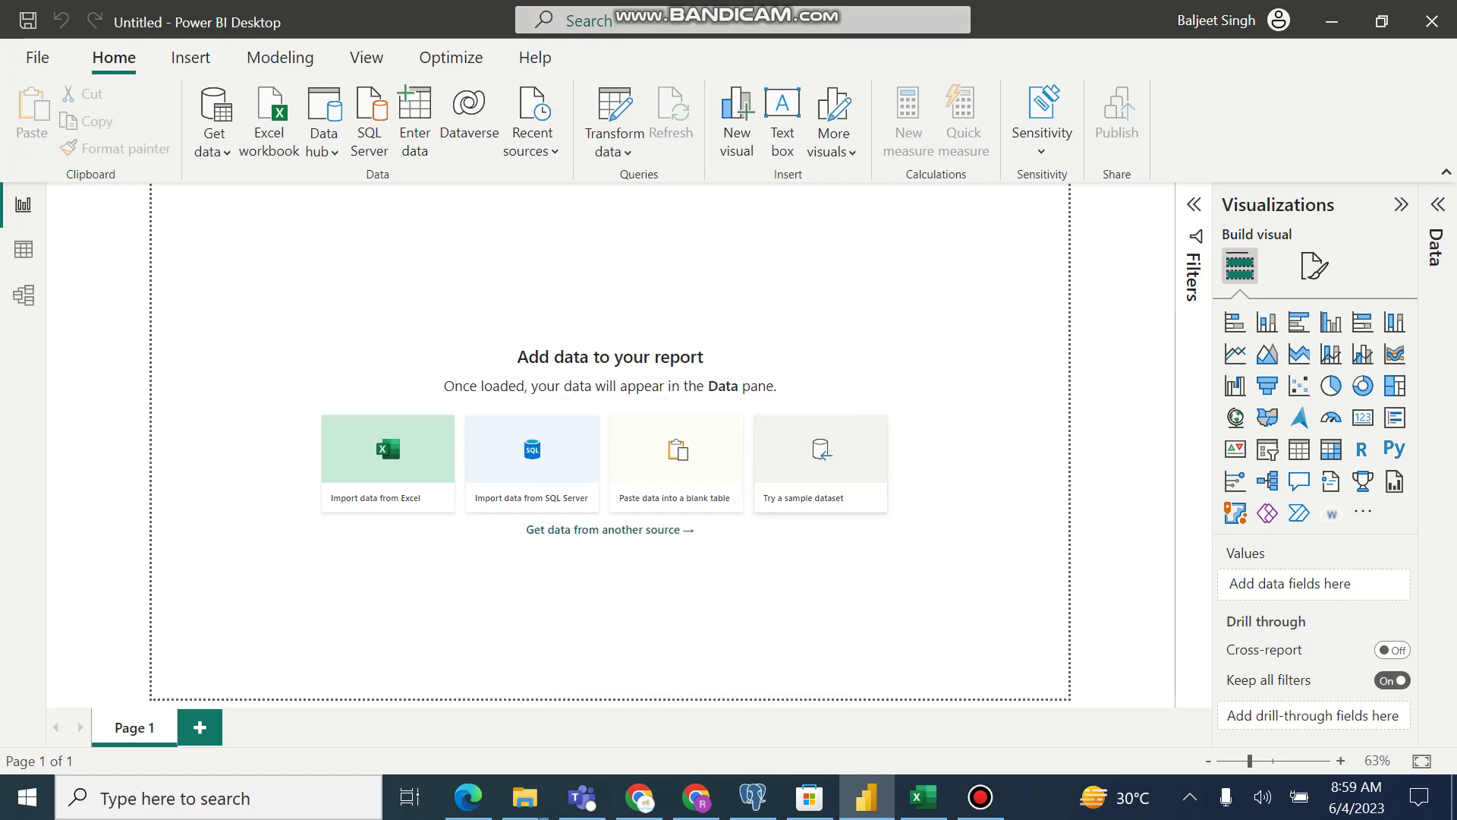
Switch to the AmazonBooks workbook in Excel and look through the book records in Sheet1 down to the end of the list.
{"action": "left_click", "coordinate": [924, 797]}
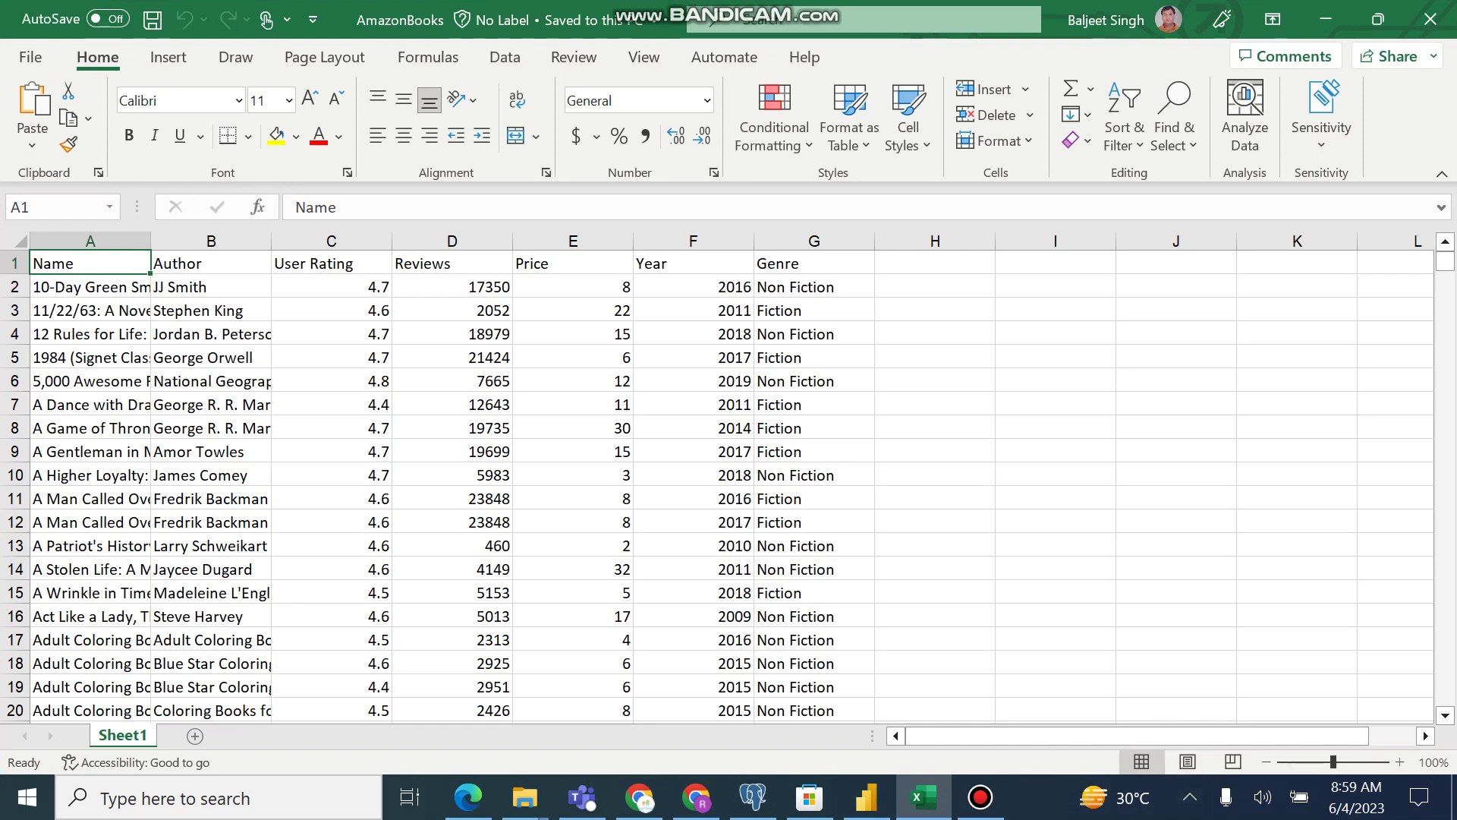
{"action": "left_click", "coordinate": [1446, 715]}
{"action": "scroll", "coordinate": [1445, 715], "scroll_direction": "down", "scroll_amount": 9}
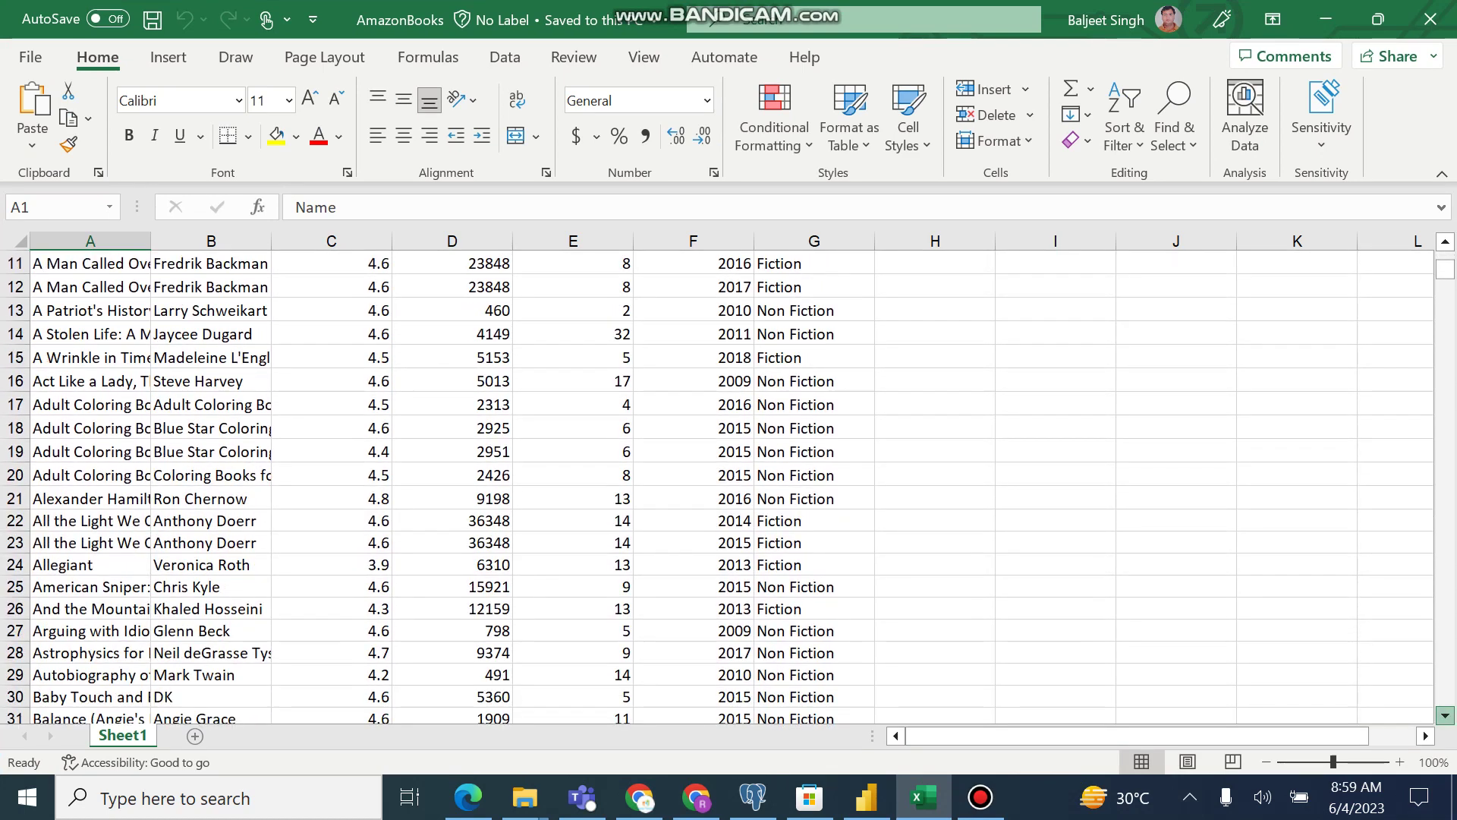
{"action": "scroll", "coordinate": [1445, 715], "scroll_direction": "down", "scroll_amount": 10}
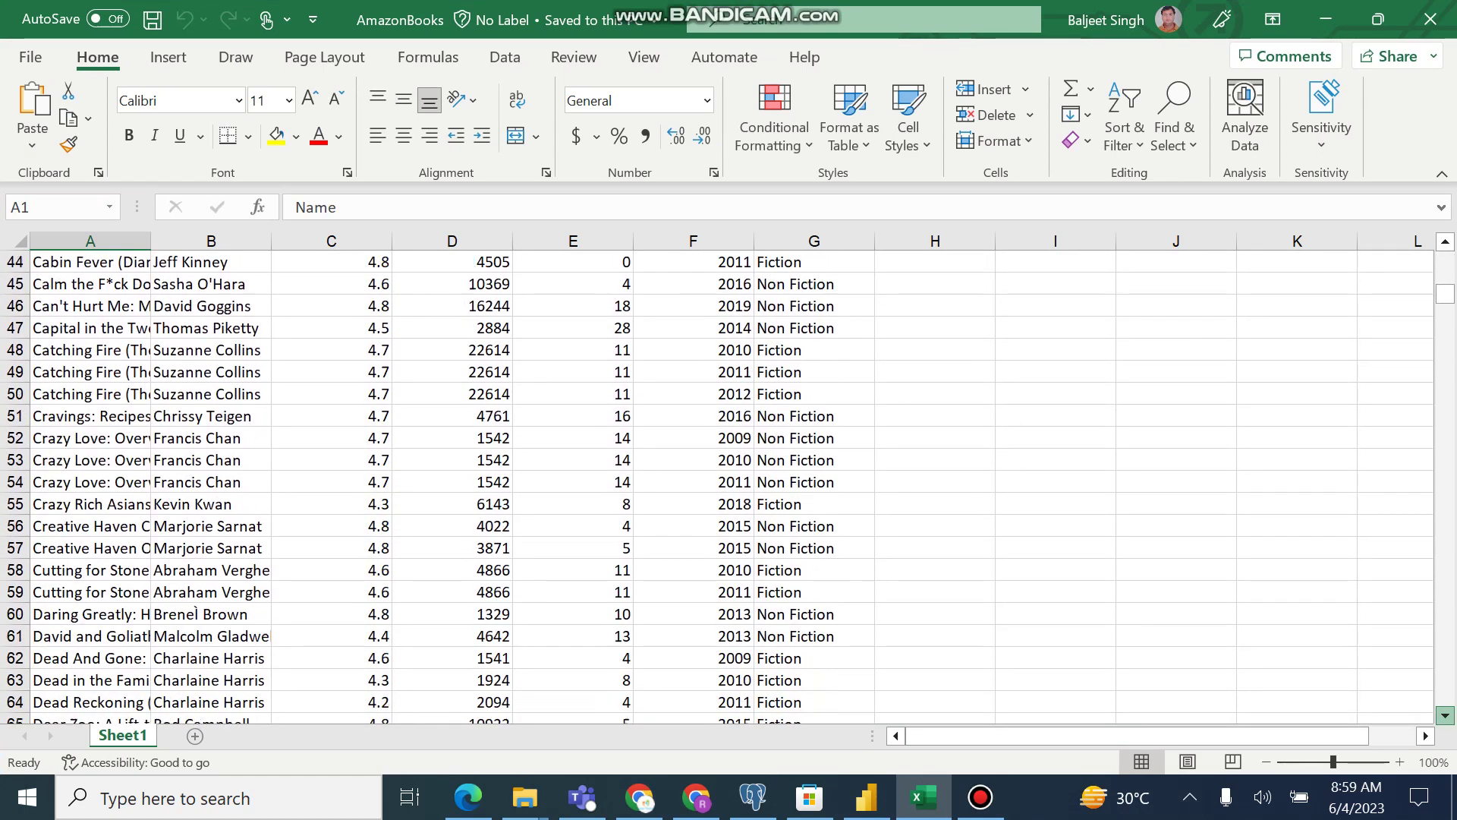
{"action": "scroll", "coordinate": [1445, 715], "scroll_direction": "down", "scroll_amount": 10}
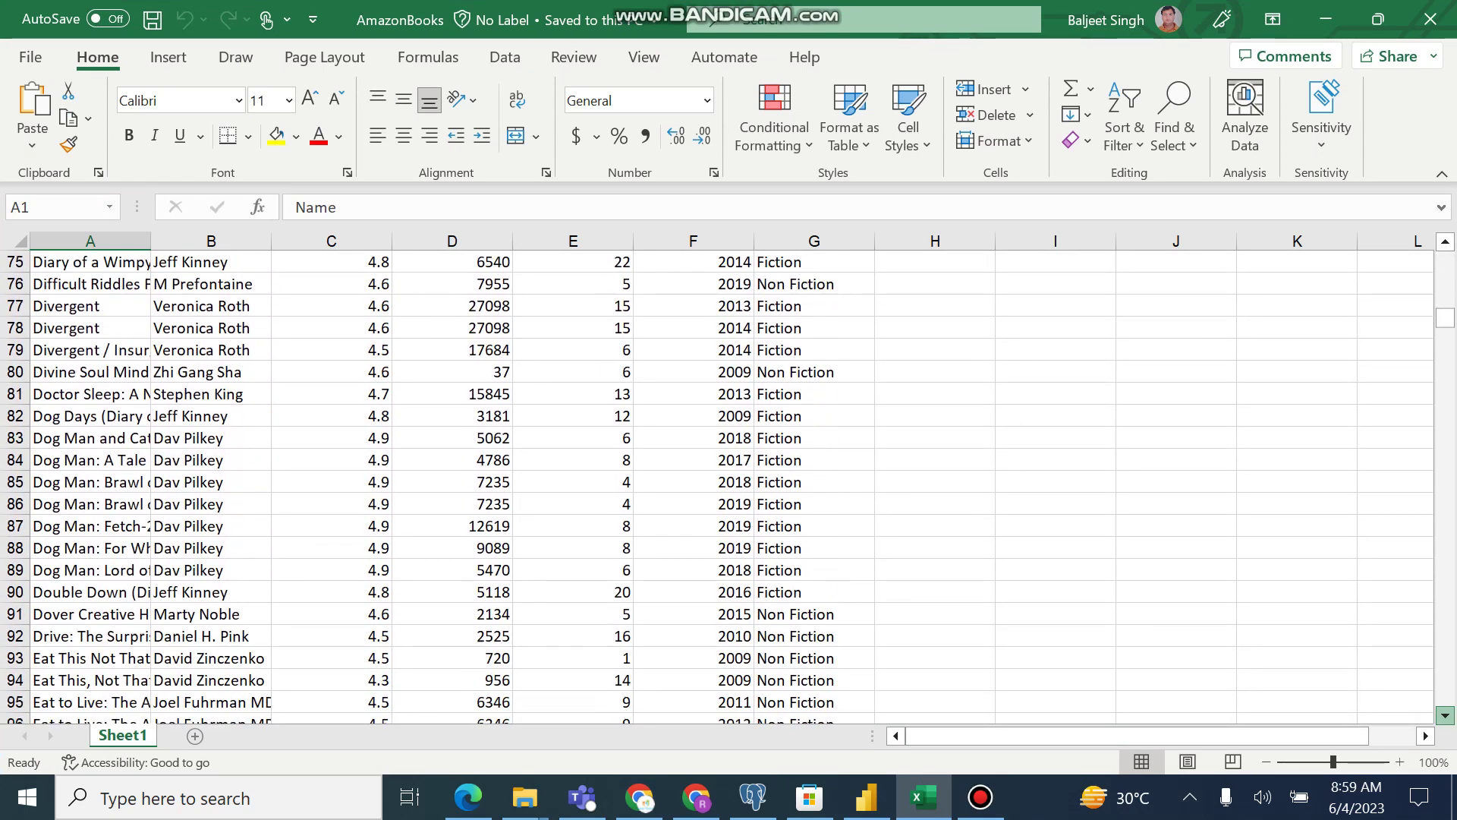
{"action": "scroll", "coordinate": [1445, 715], "scroll_direction": "down", "scroll_amount": 10}
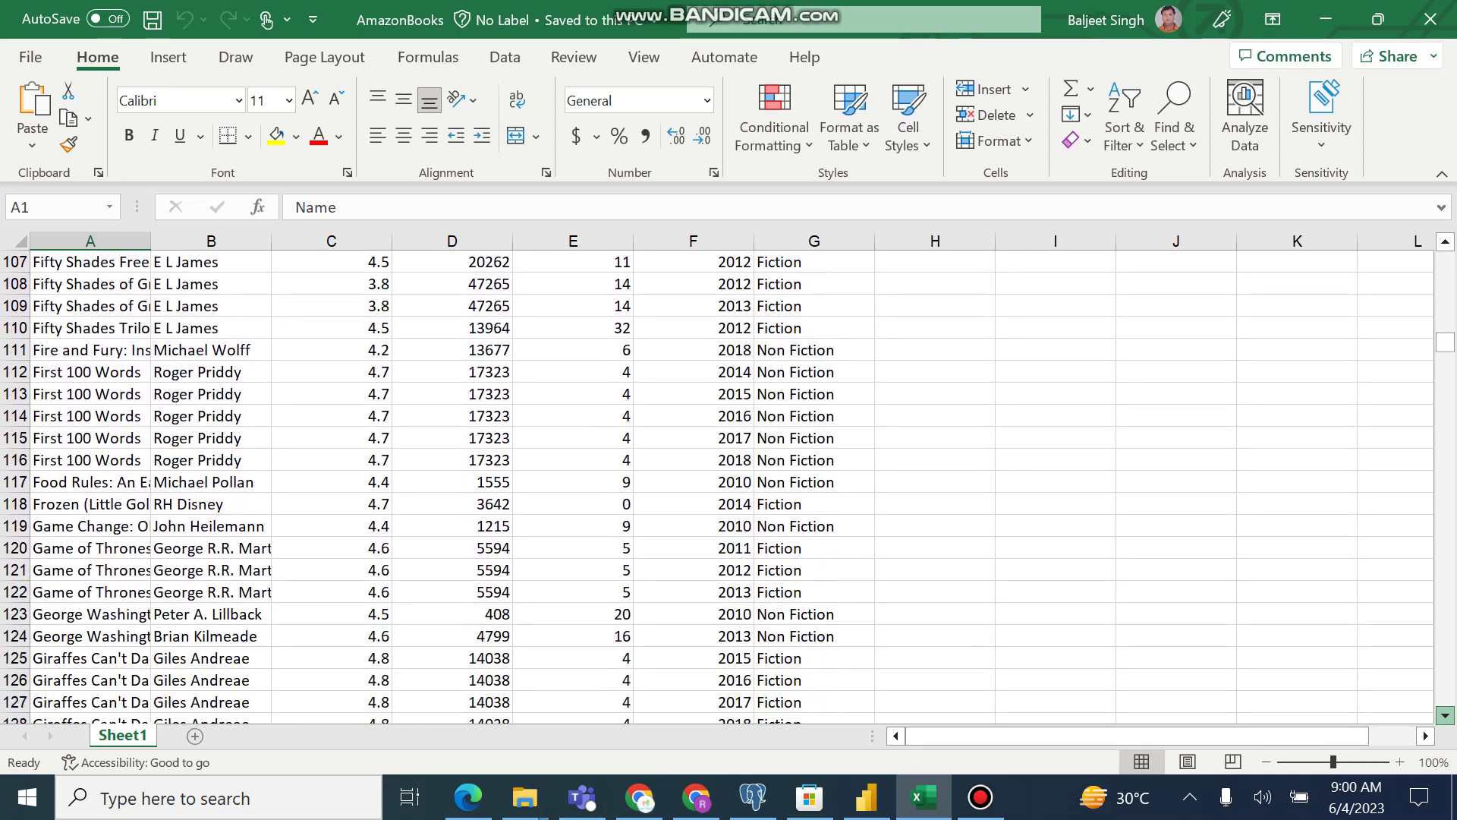
{"action": "scroll", "coordinate": [1446, 715], "scroll_direction": "down", "scroll_amount": 10}
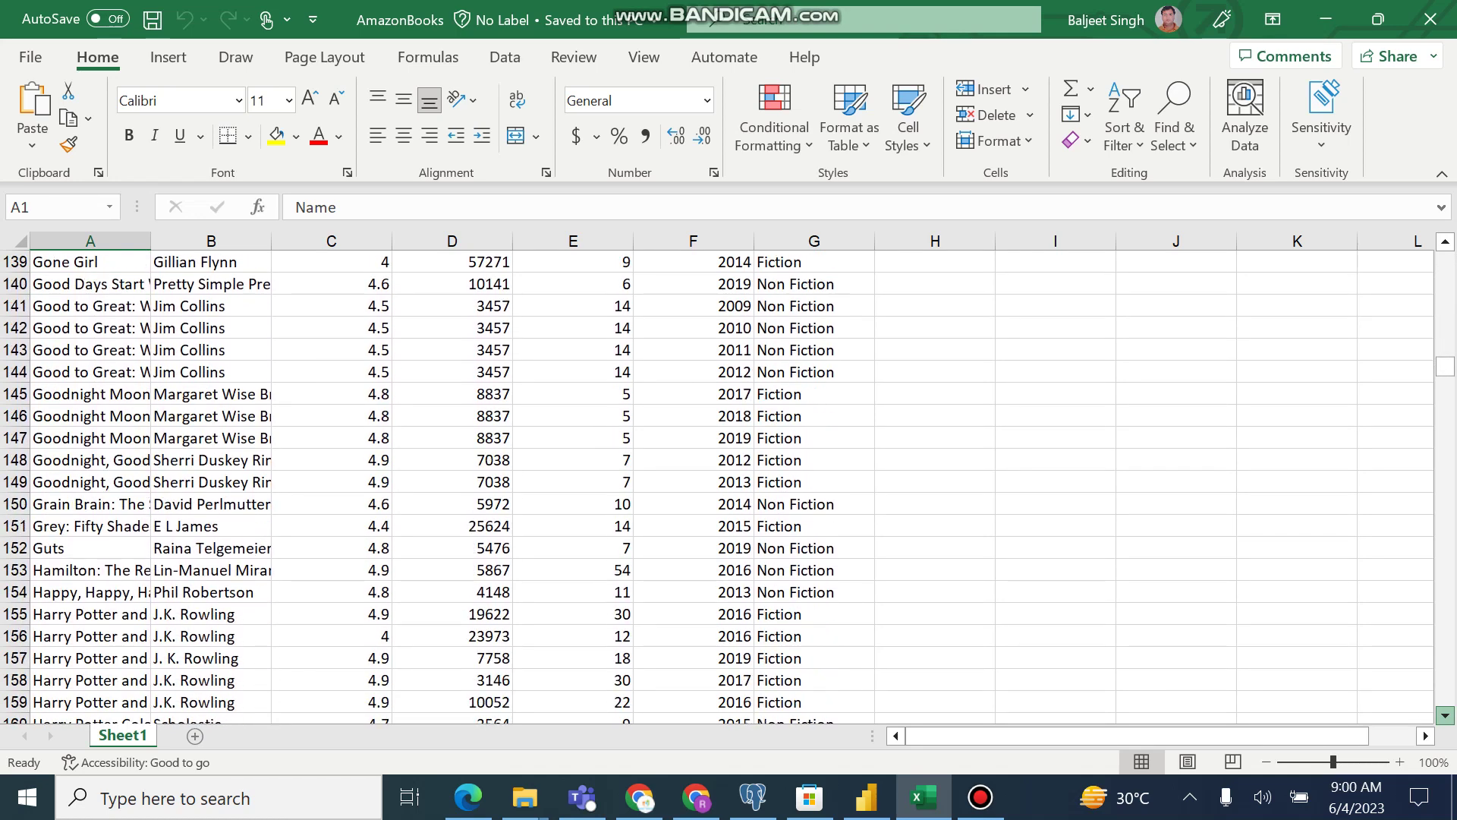
{"action": "scroll", "coordinate": [1446, 715], "scroll_direction": "down", "scroll_amount": 10}
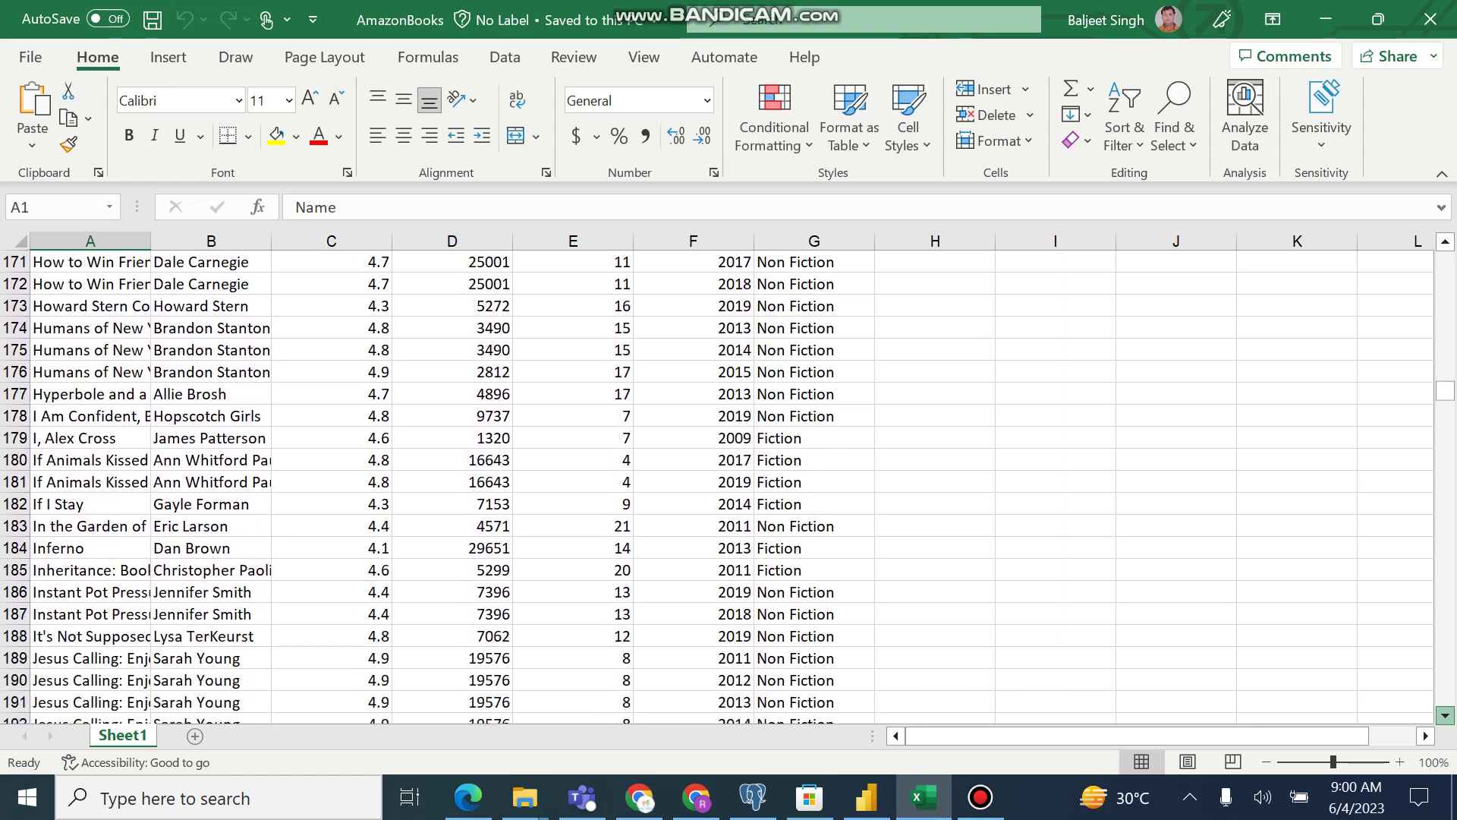
{"action": "scroll", "coordinate": [1445, 715], "scroll_direction": "down", "scroll_amount": 10}
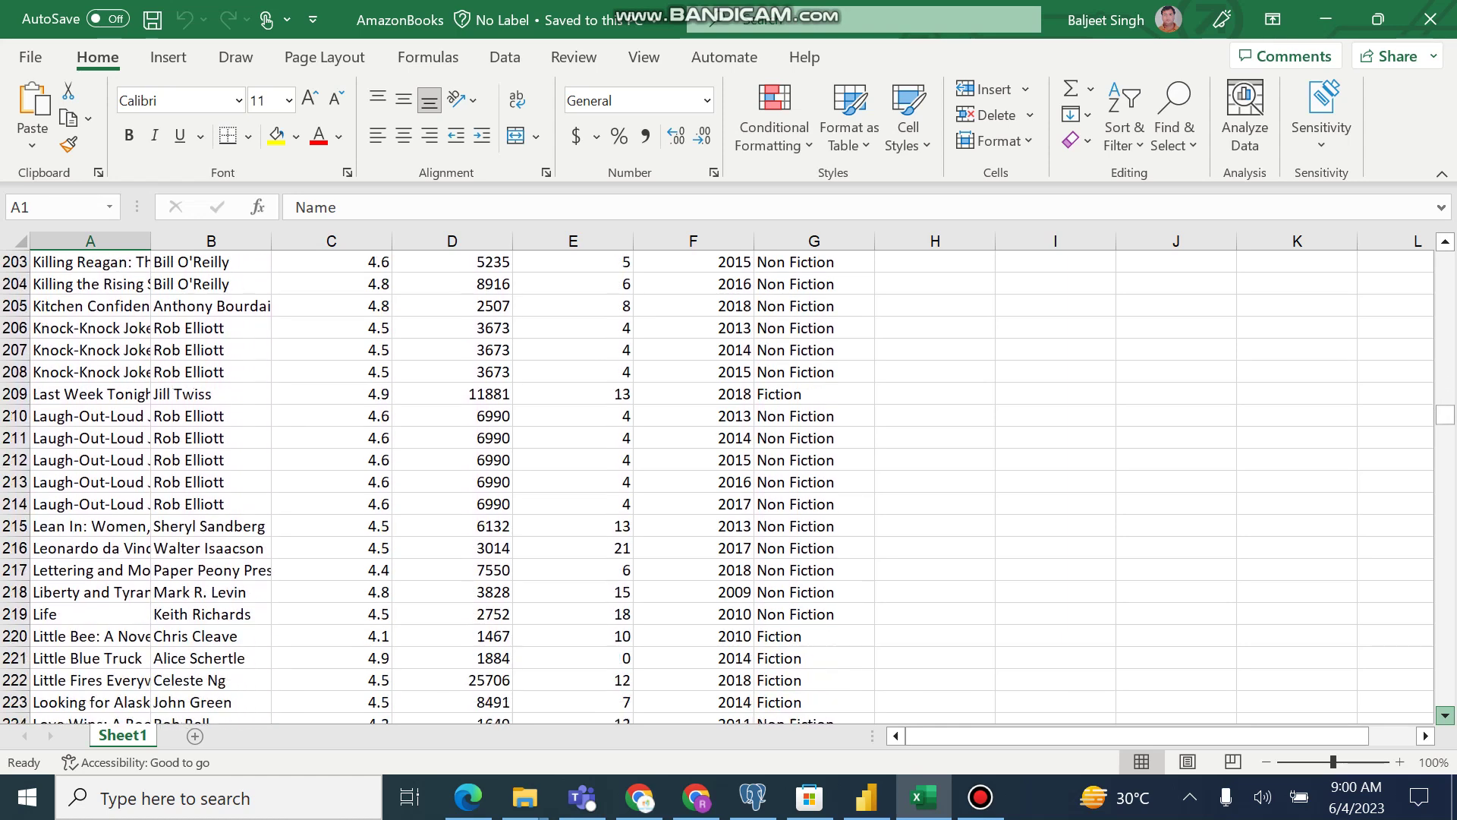
{"action": "scroll", "coordinate": [1445, 715], "scroll_direction": "down", "scroll_amount": 6}
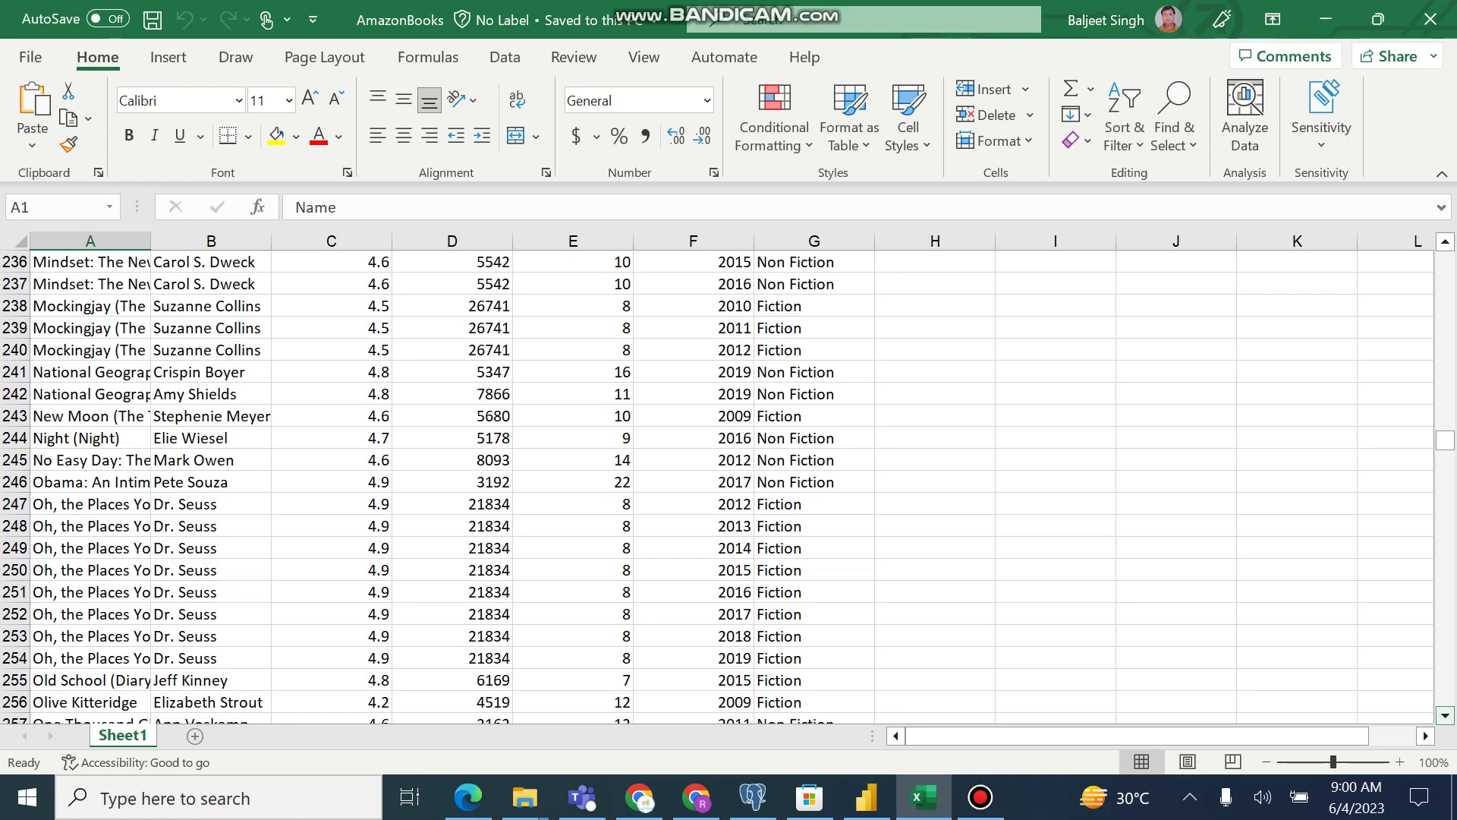
{"action": "key", "text": "Down"}
{"action": "key", "text": "Down"}
{"action": "key", "text": "Down"}
{"action": "key", "text": "Down"}
{"action": "key", "text": "Down"}
{"action": "key", "text": "Down"}
{"action": "key", "text": "Down"}
{"action": "key", "text": "Down"}
{"action": "key", "text": "Down"}
{"action": "key", "text": "Down"}
{"action": "key", "text": "Down"}
{"action": "key", "text": "Down"}
{"action": "key", "text": "Down"}
{"action": "key", "text": "Down"}
{"action": "key", "text": "Down"}
{"action": "key", "text": "Down"}
{"action": "key", "text": "Down"}
{"action": "key", "text": "Down"}
{"action": "key", "text": "Down"}
{"action": "key", "text": "Down"}
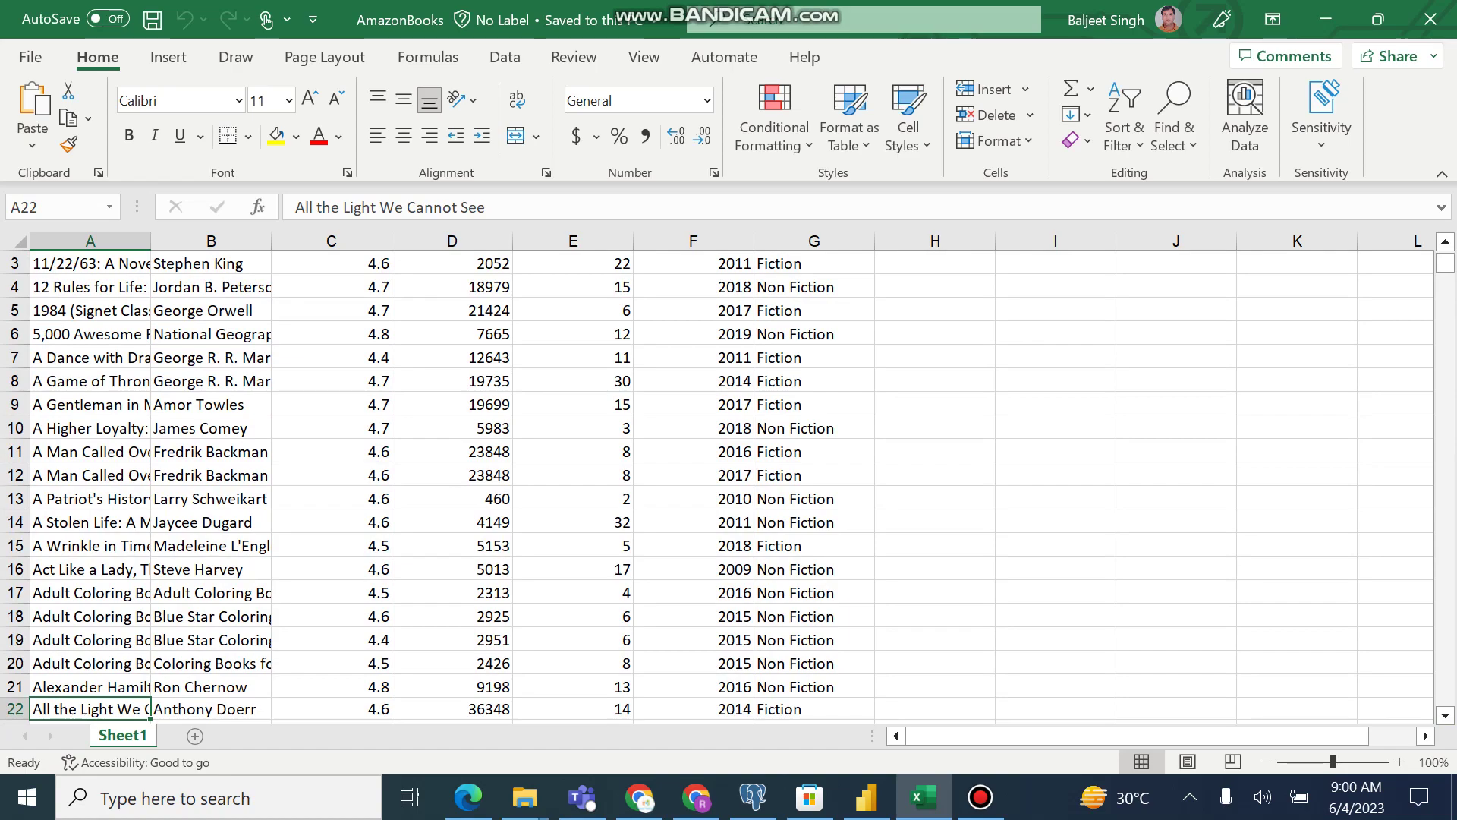
{"action": "left_click_drag", "start_coordinate": [1445, 262], "coordinate": [1445, 695]}
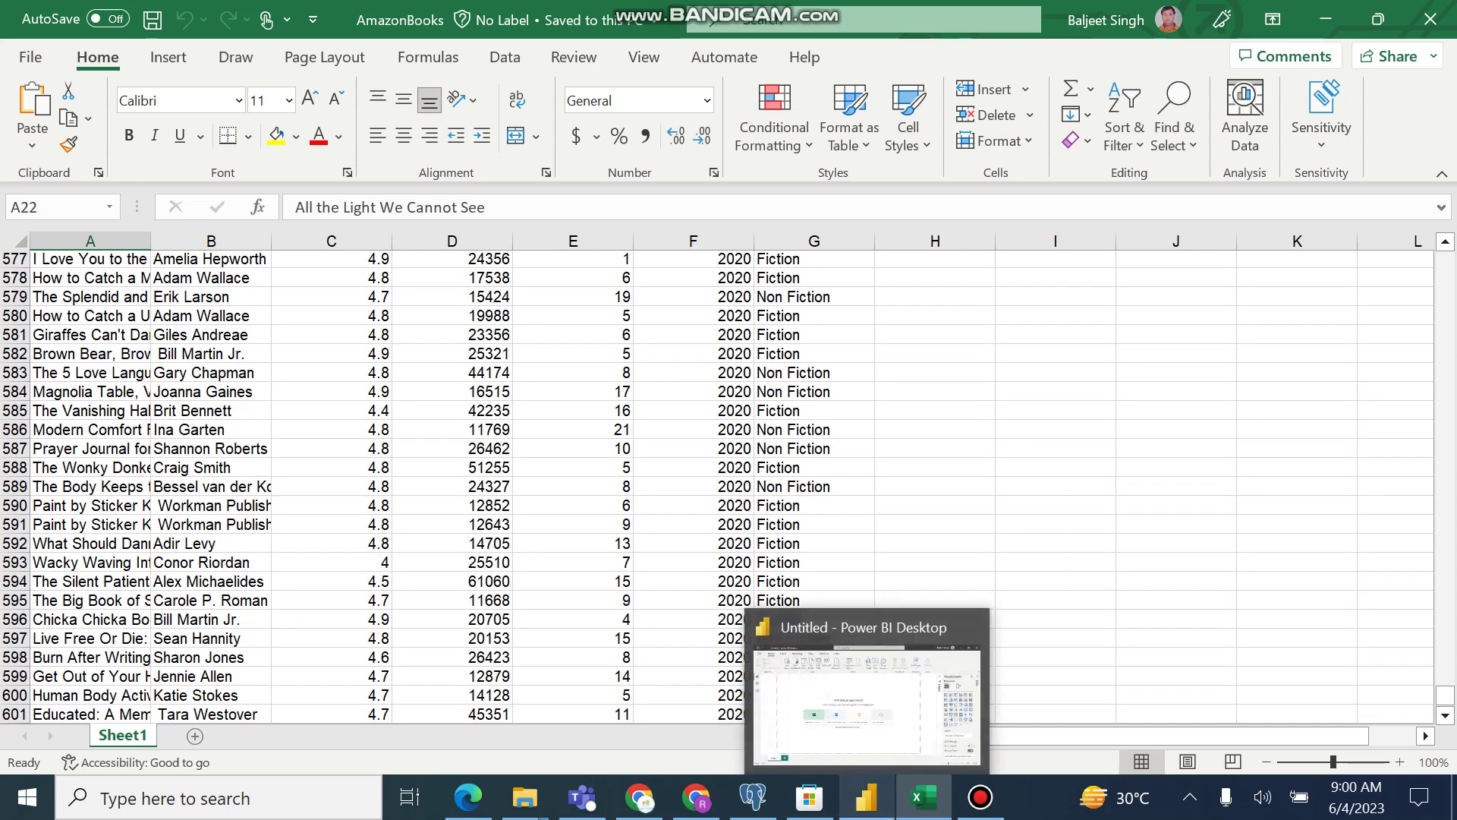
Switch to Power BI Desktop and connect to the AmazonBooks Excel workbook as the data source.
{"action": "left_click", "coordinate": [866, 797]}
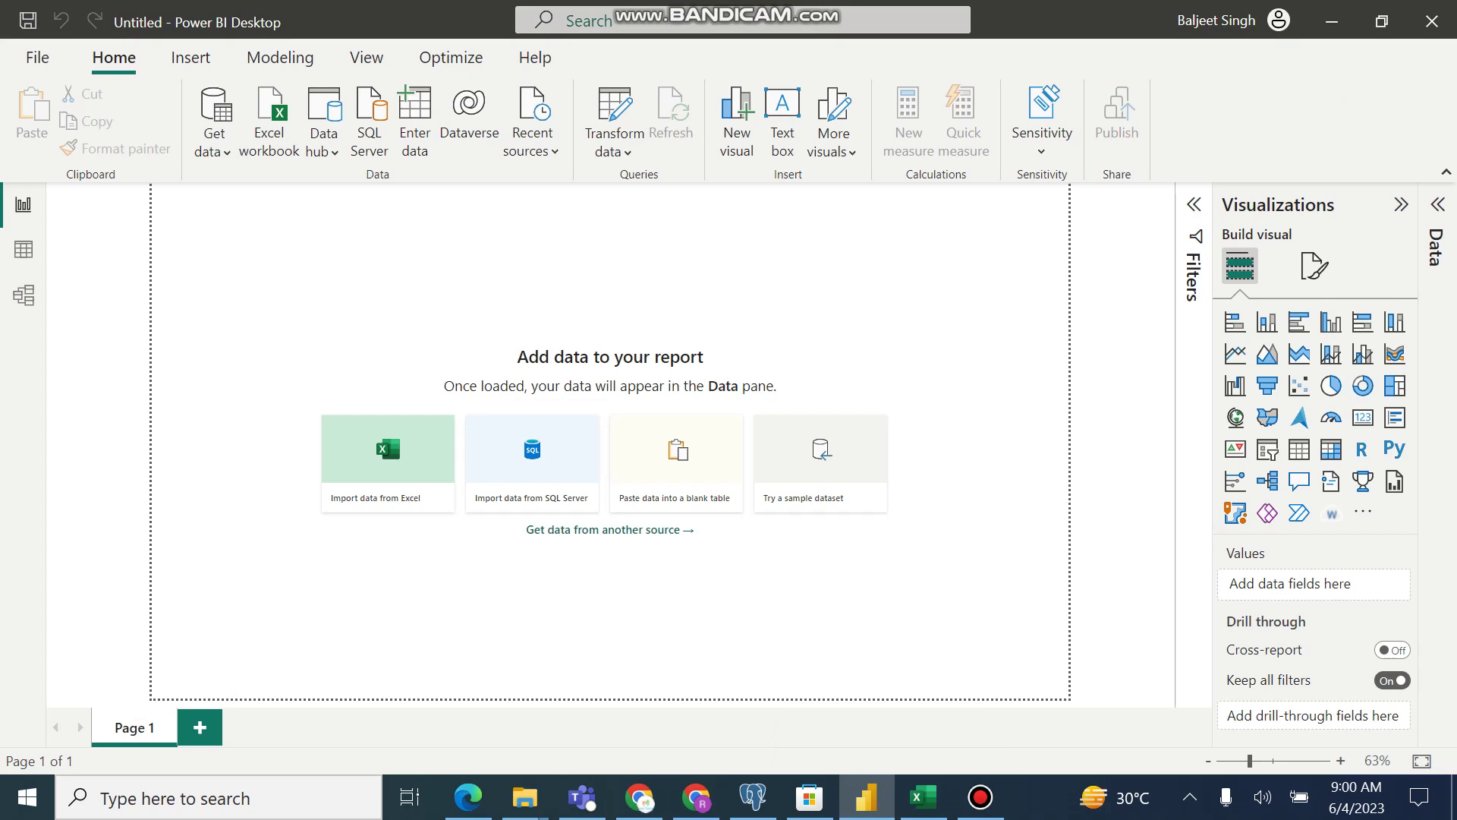
{"action": "left_click", "coordinate": [269, 122]}
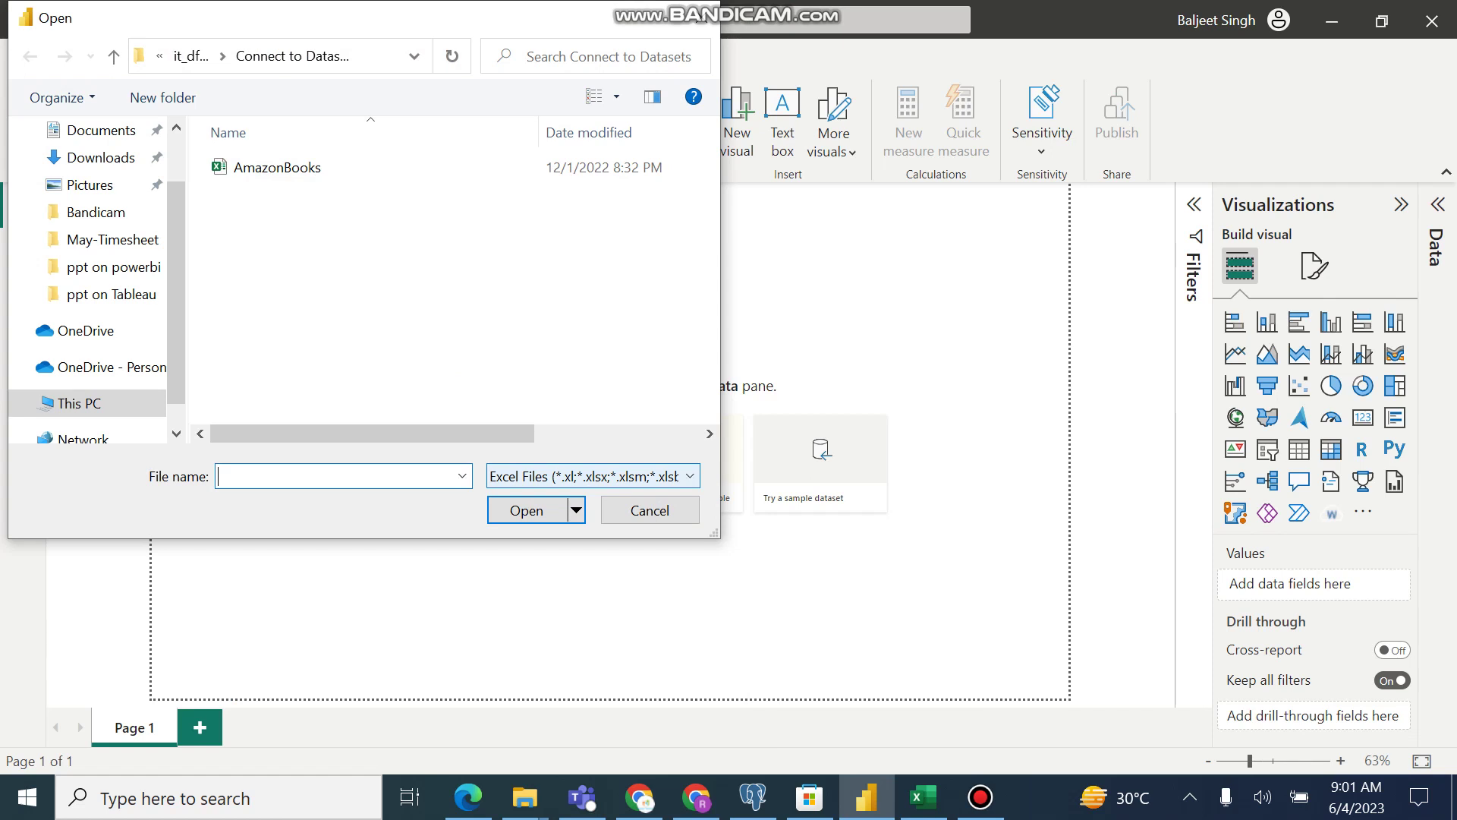
{"action": "left_click", "coordinate": [277, 167]}
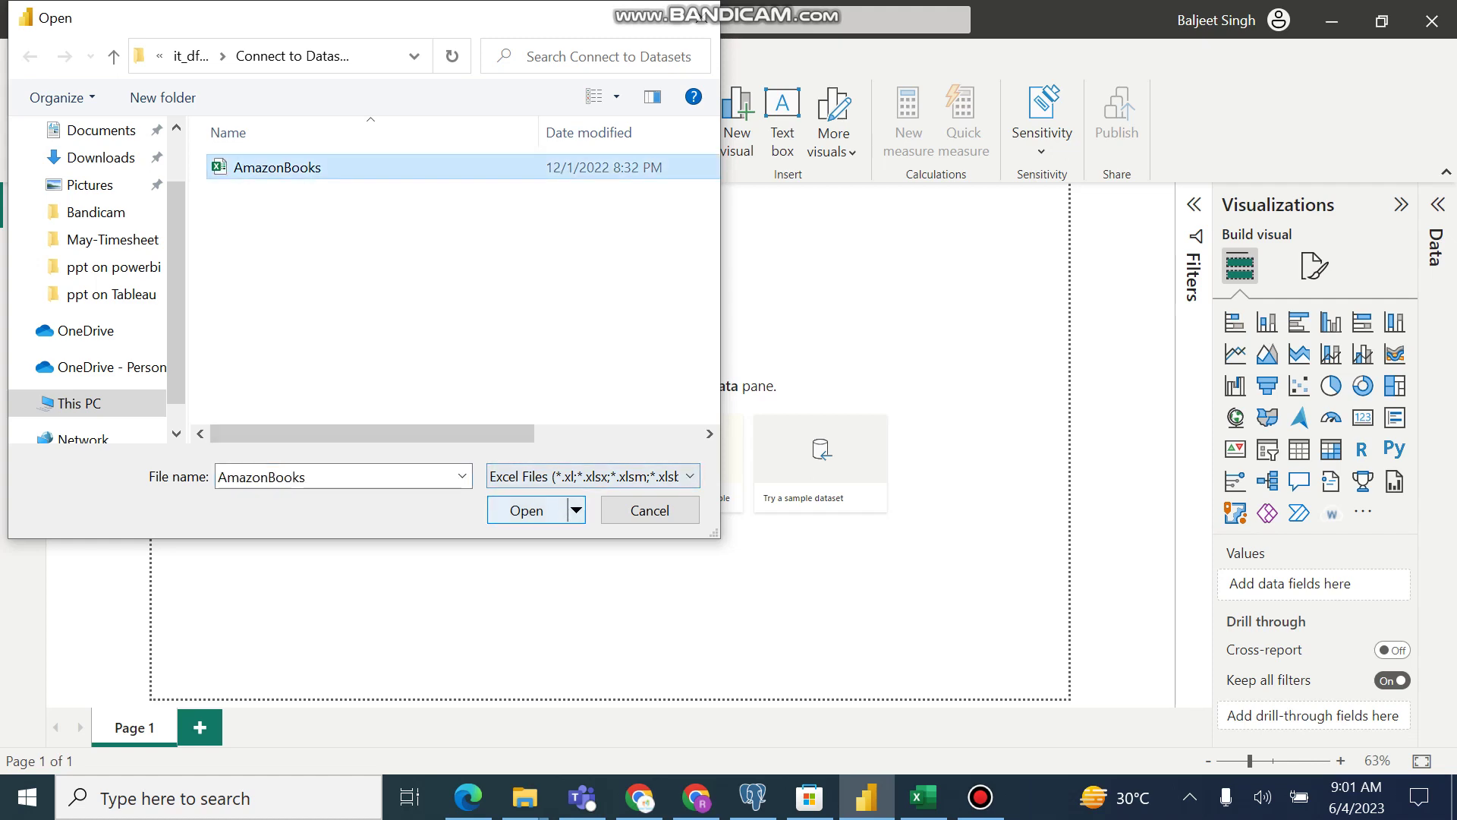
{"action": "key", "text": "Return"}
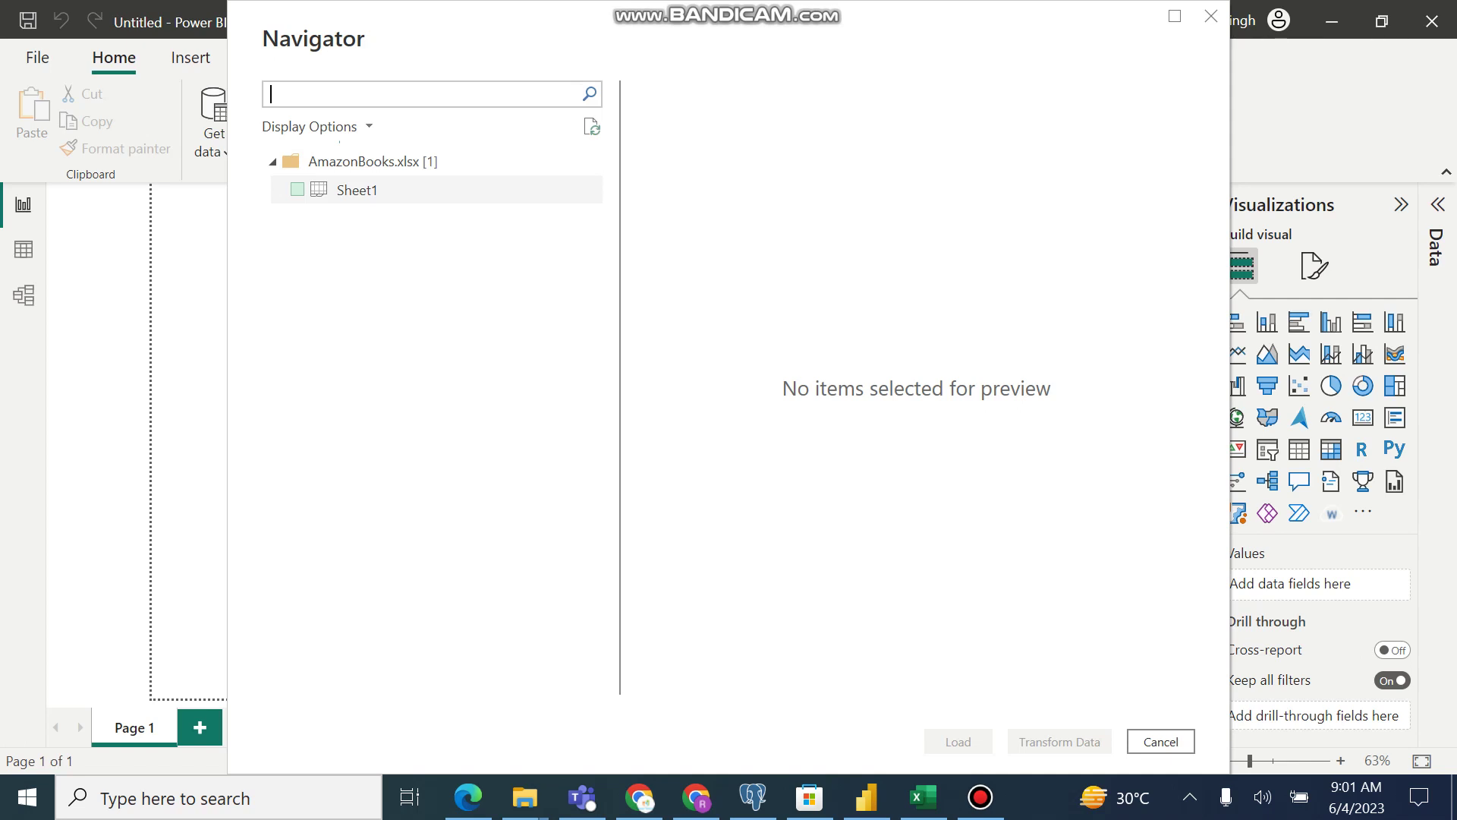
Select Sheet1 of AmazonBooks.xlsx, preview its columns and open it for transformation in Power Query Editor.
{"action": "left_click", "coordinate": [297, 189]}
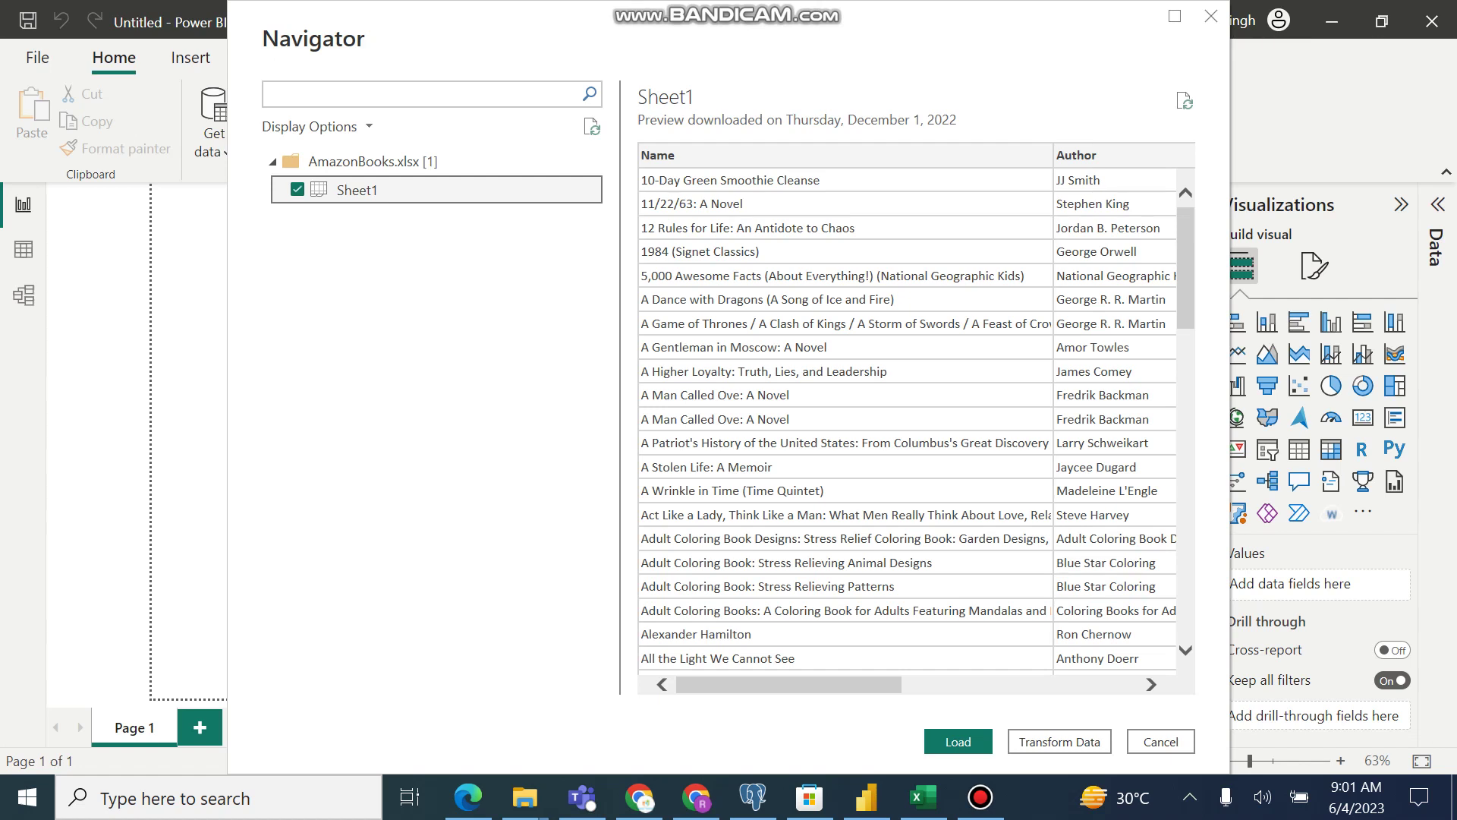
{"action": "scroll", "coordinate": [1152, 684], "scroll_direction": "right", "scroll_amount": 10}
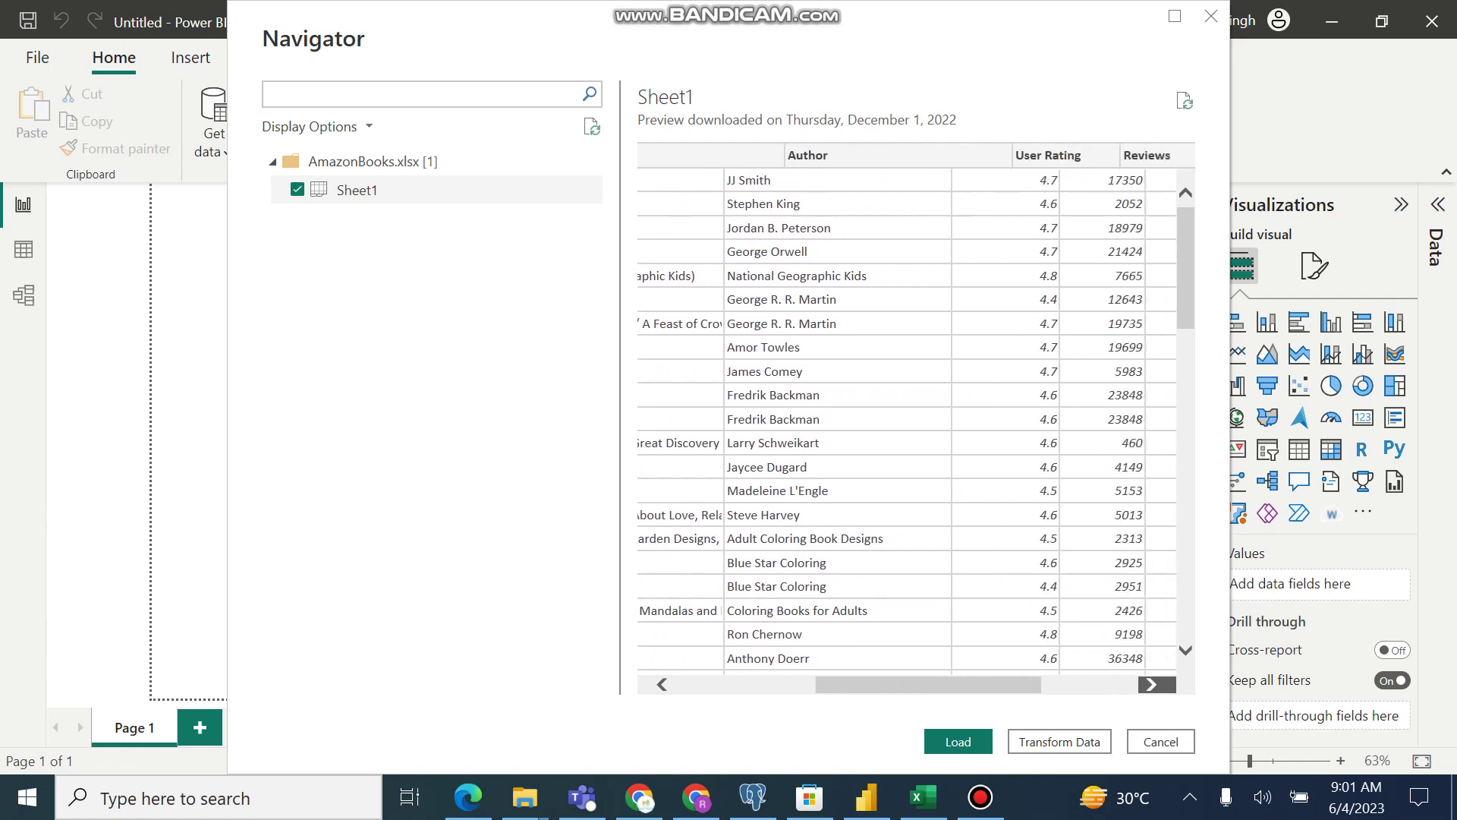
{"action": "scroll", "coordinate": [1152, 684], "scroll_direction": "right", "scroll_amount": 3}
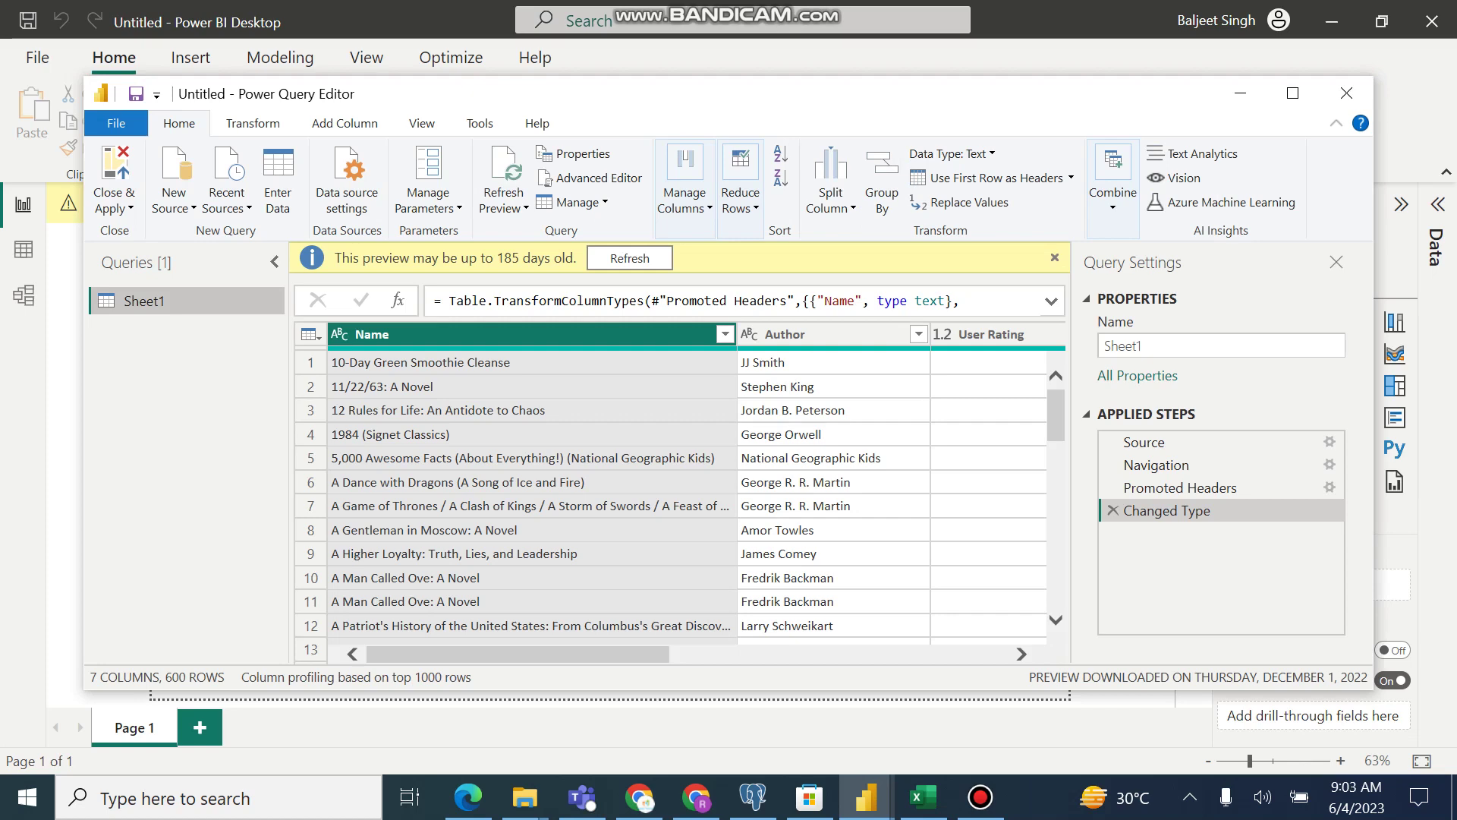
Review the Sheet1 columns through Genre in Power Query Editor, and close the editor while applying the query.
{"action": "mouse_move", "coordinate": [866, 797]}
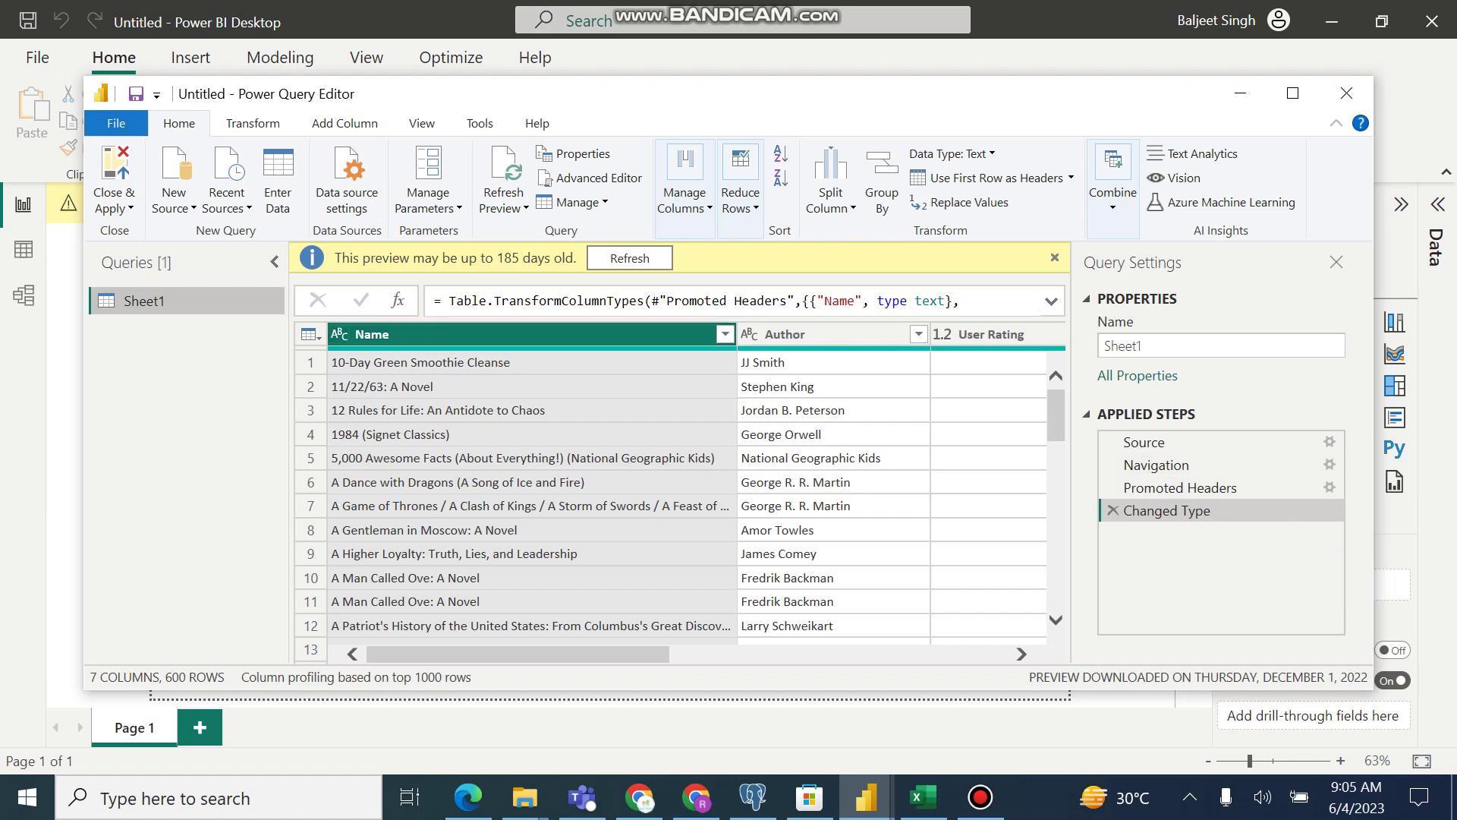
{"action": "scroll", "coordinate": [672, 501], "scroll_direction": "right", "scroll_amount": 6}
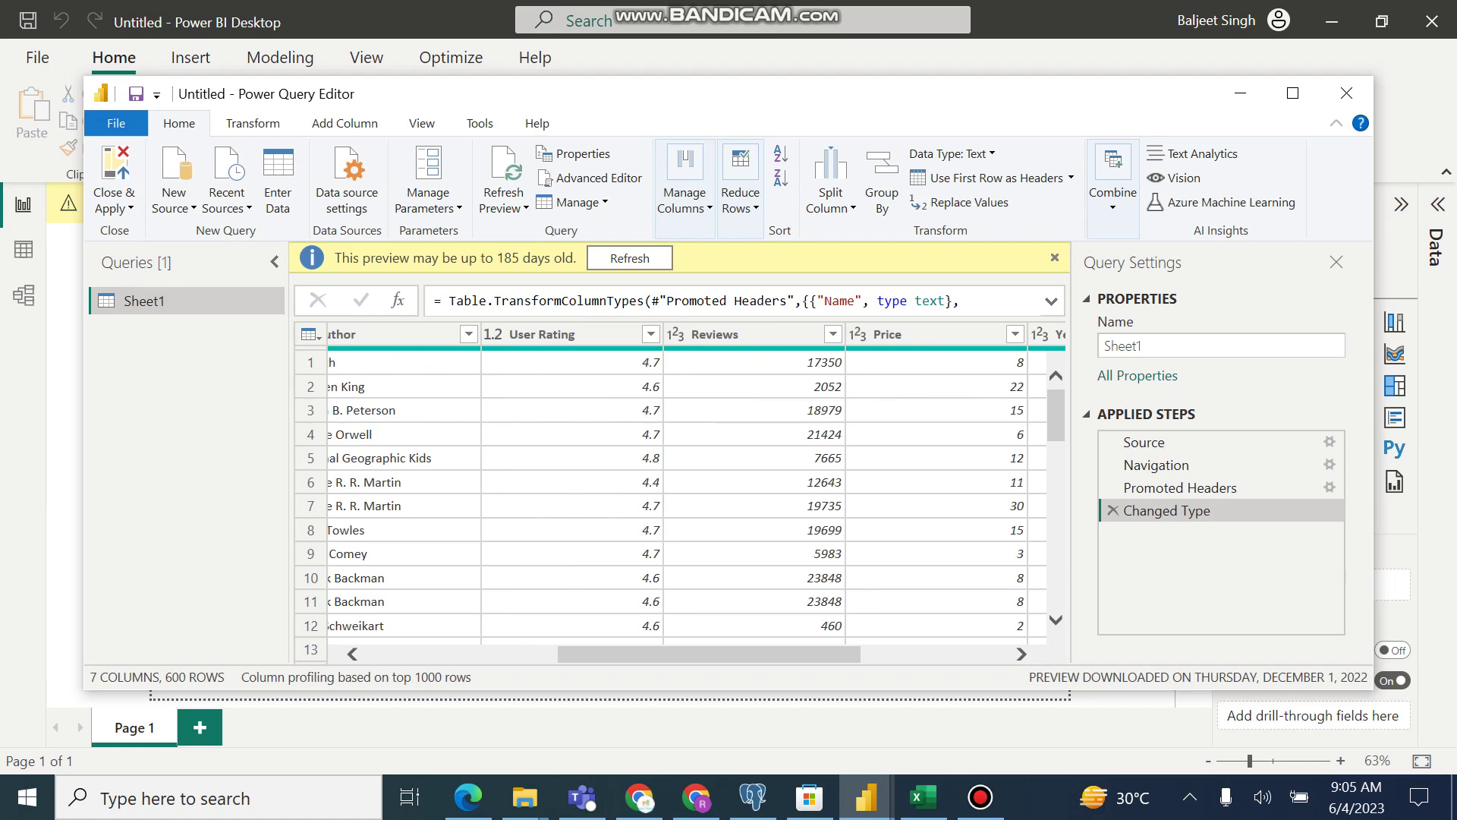
{"action": "scroll", "coordinate": [671, 501], "scroll_direction": "right", "scroll_amount": 4}
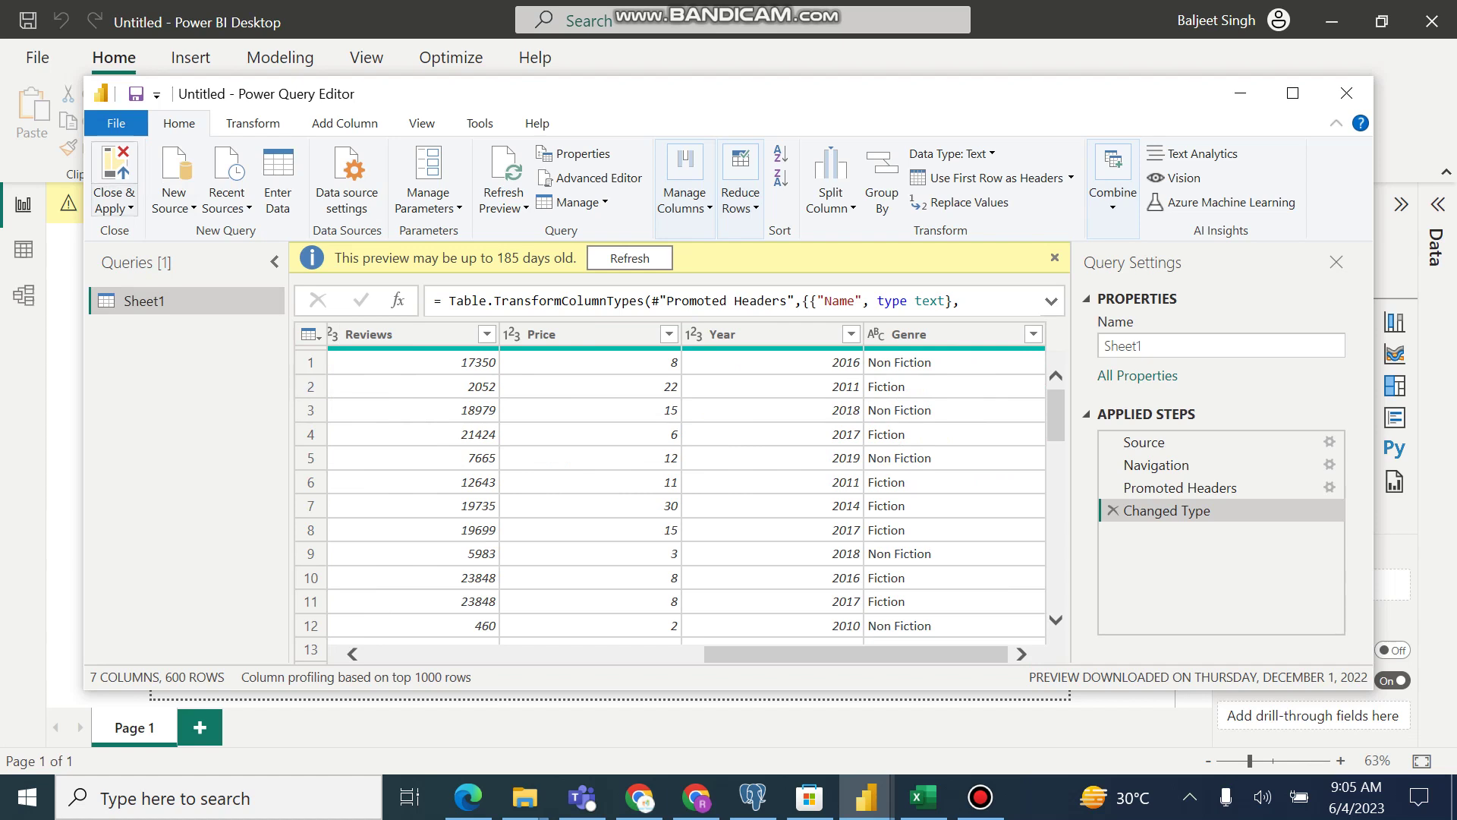
{"action": "left_click", "coordinate": [114, 206]}
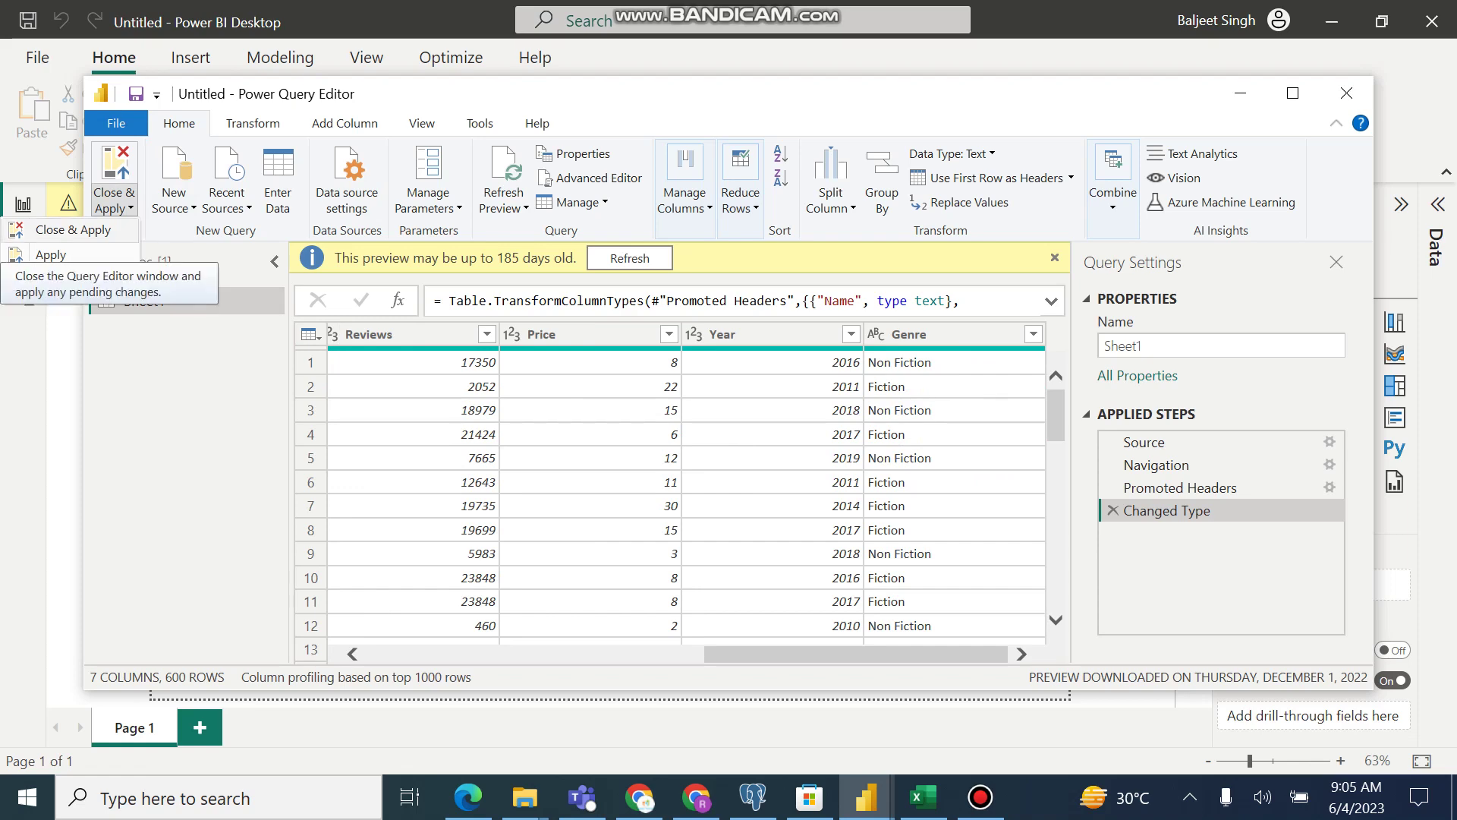
{"action": "left_click", "coordinate": [50, 229]}
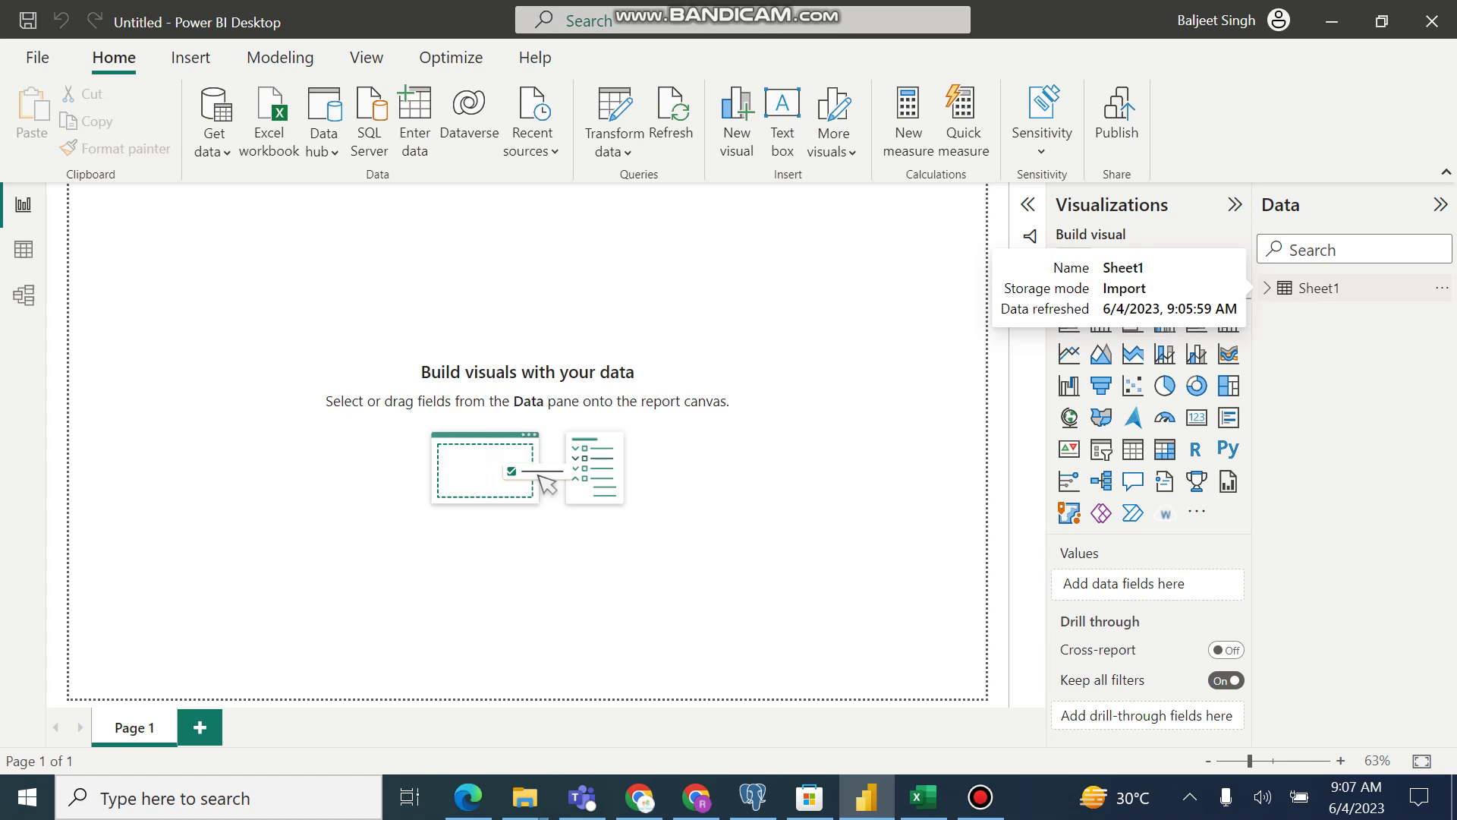
Rename the loaded Sheet1 table as Amazon Books.
{"action": "left_click", "coordinate": [1321, 289]}
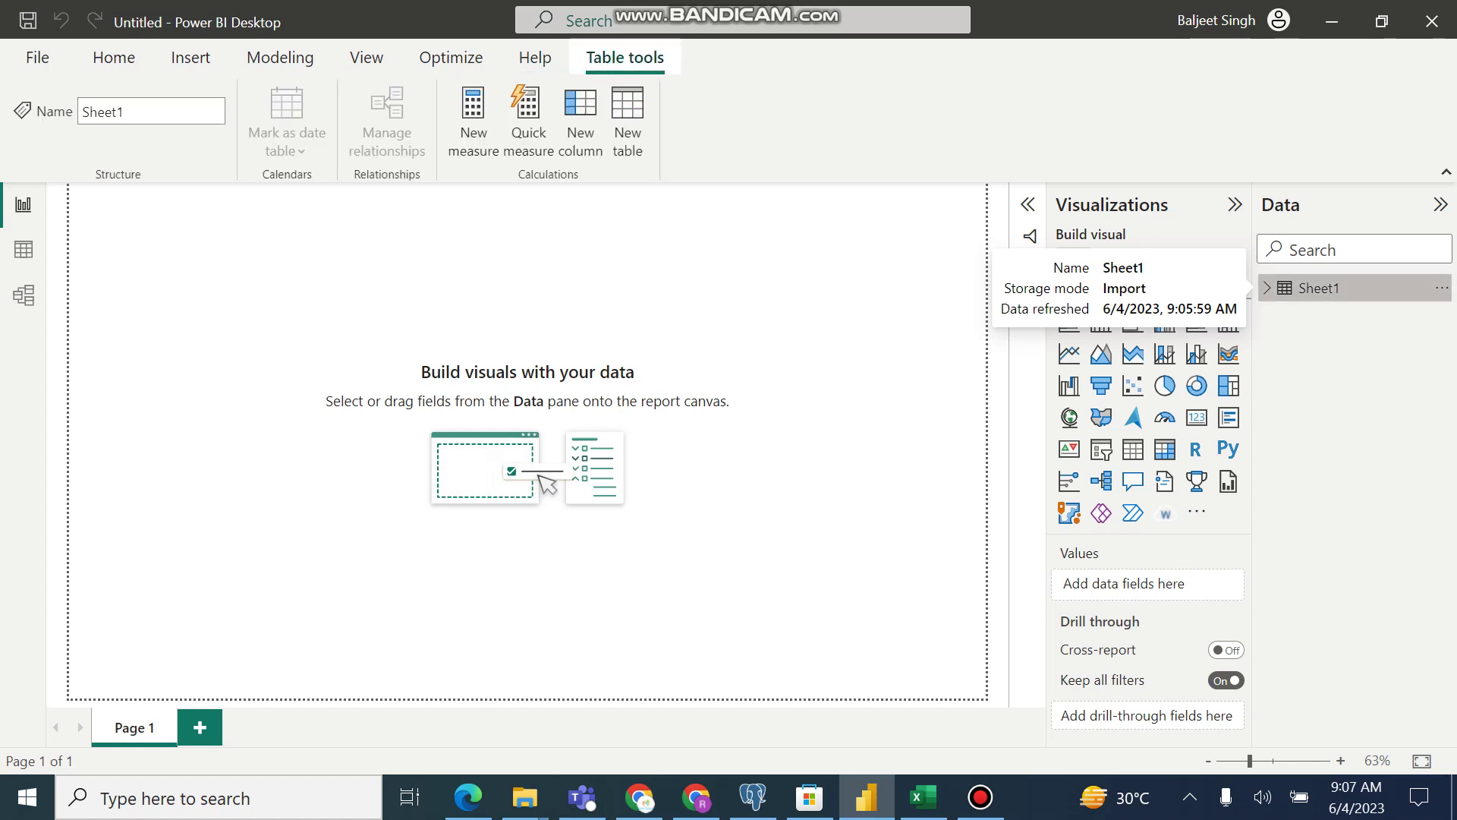
{"action": "right_click", "coordinate": [1325, 292]}
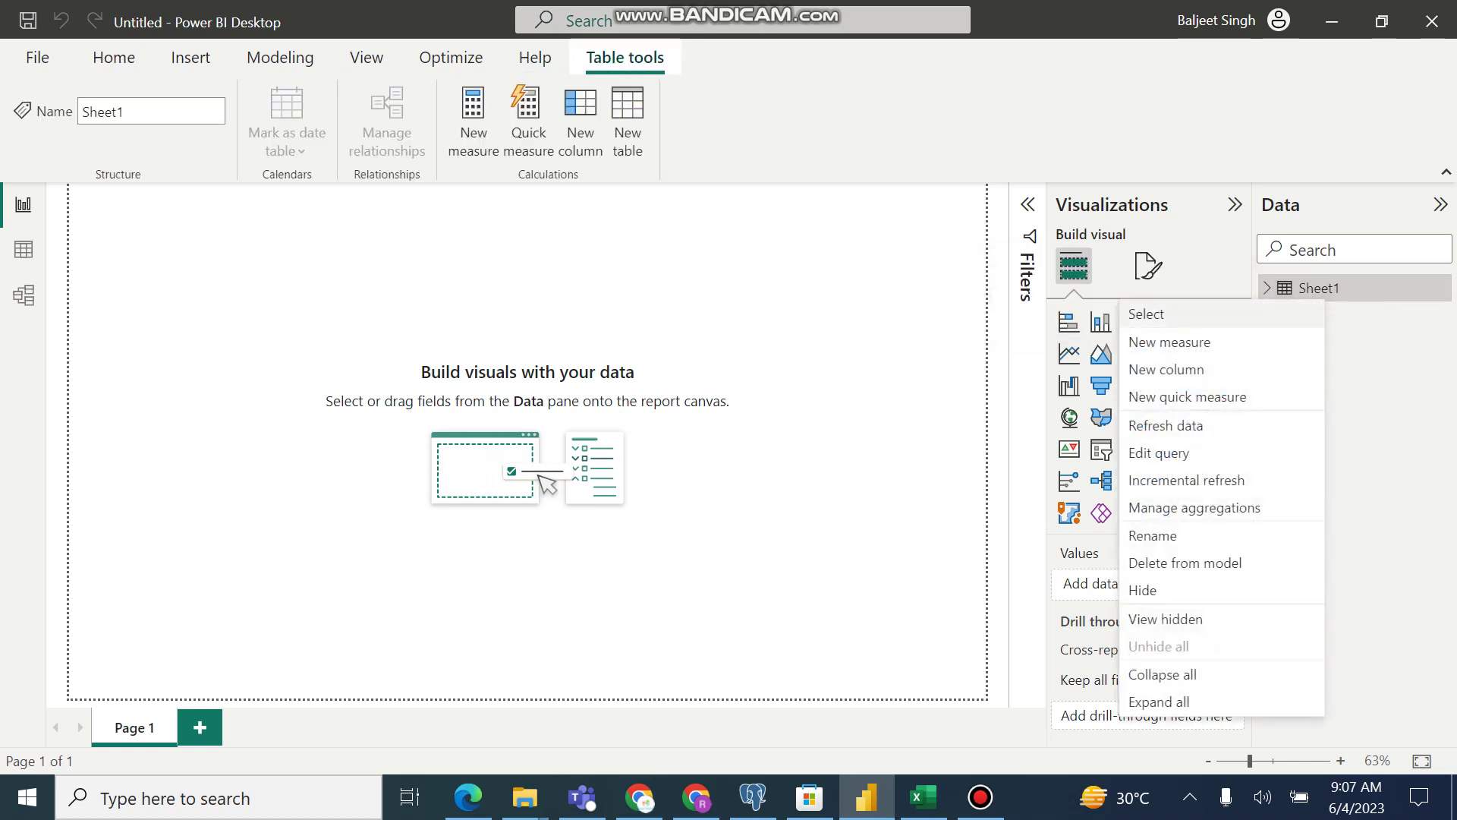
{"action": "key", "text": "Escape"}
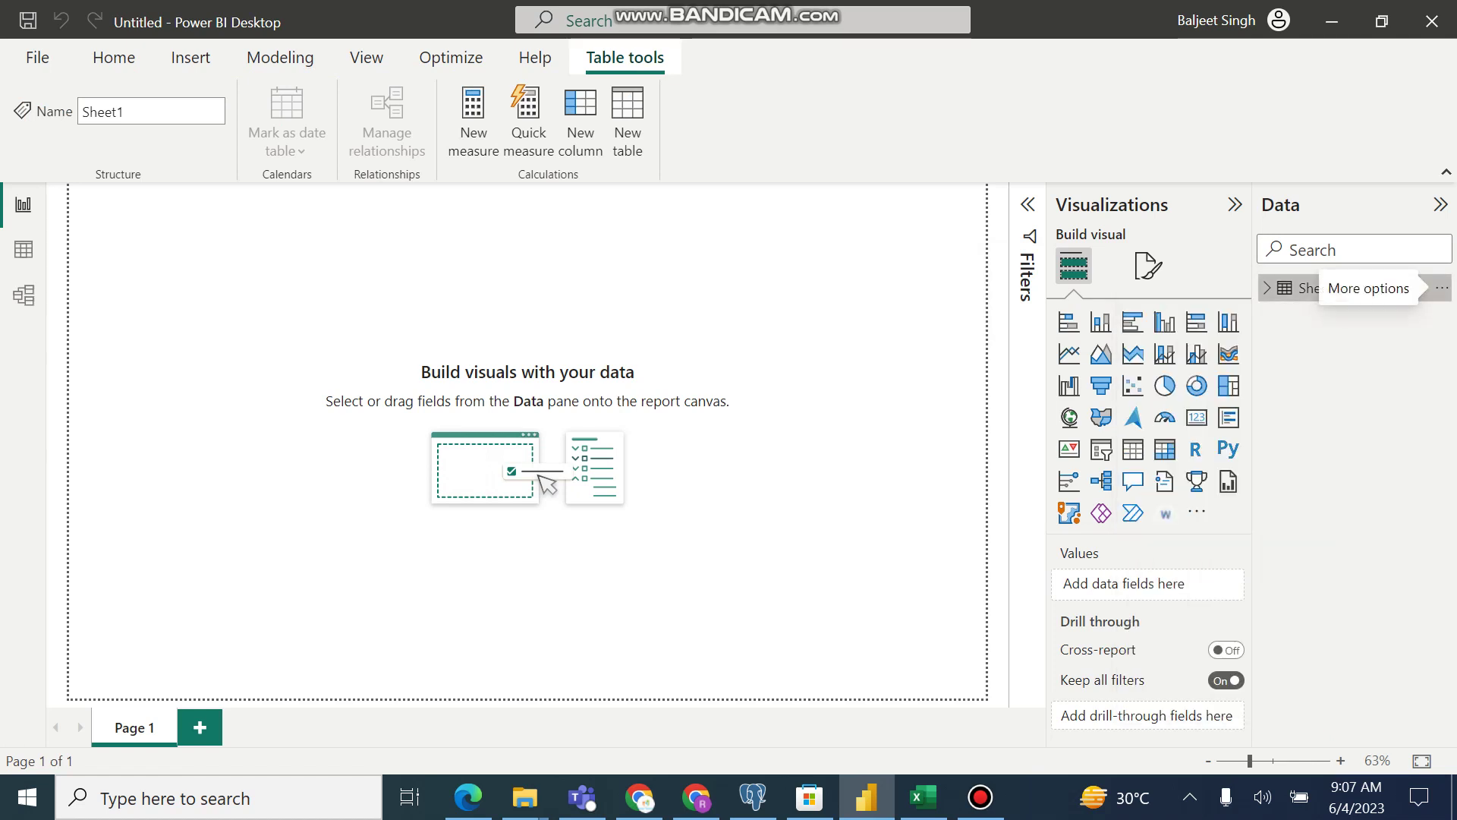
{"action": "left_click", "coordinate": [1441, 288]}
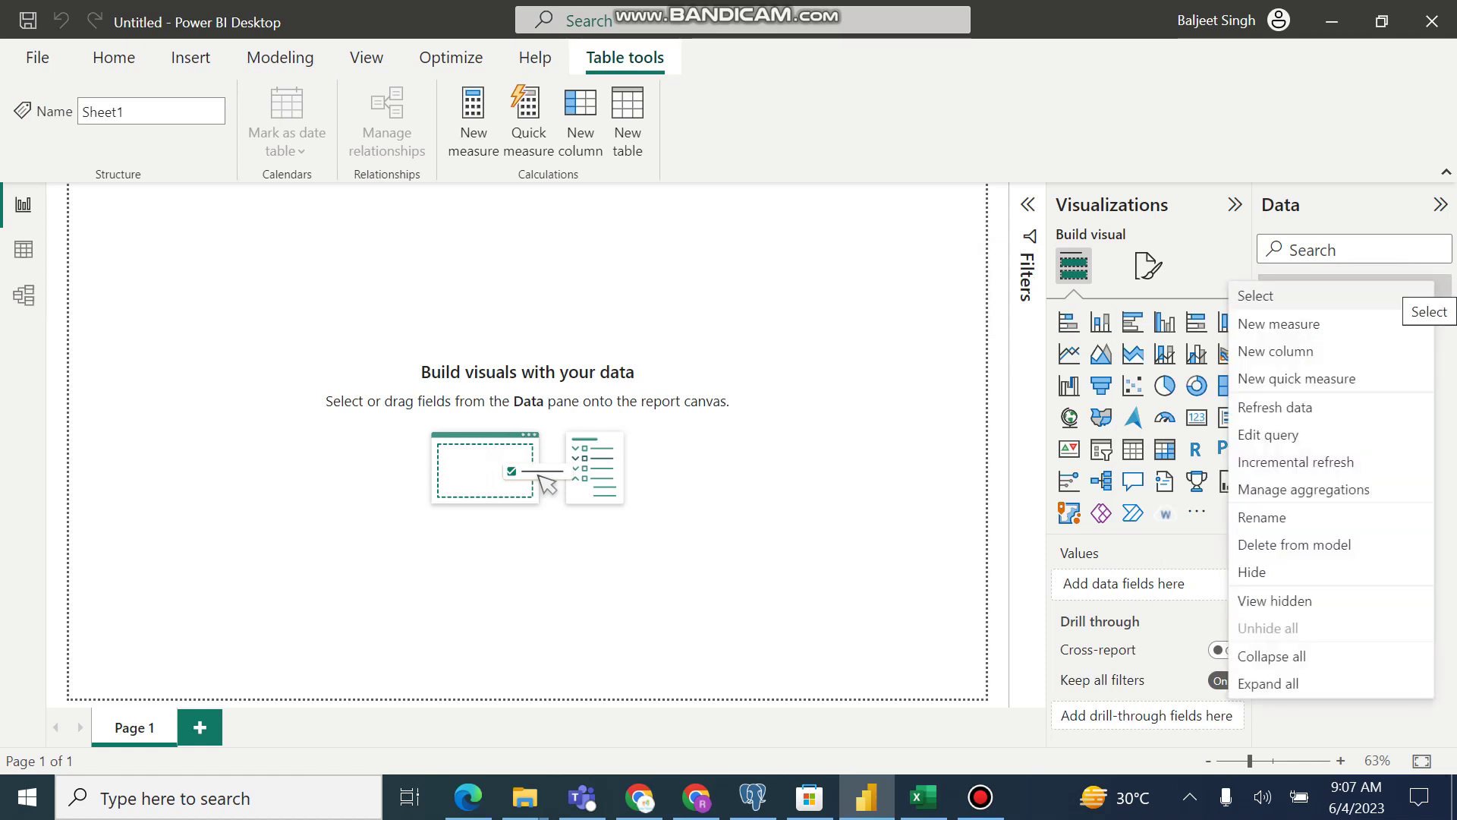
{"action": "left_click", "coordinate": [1262, 516]}
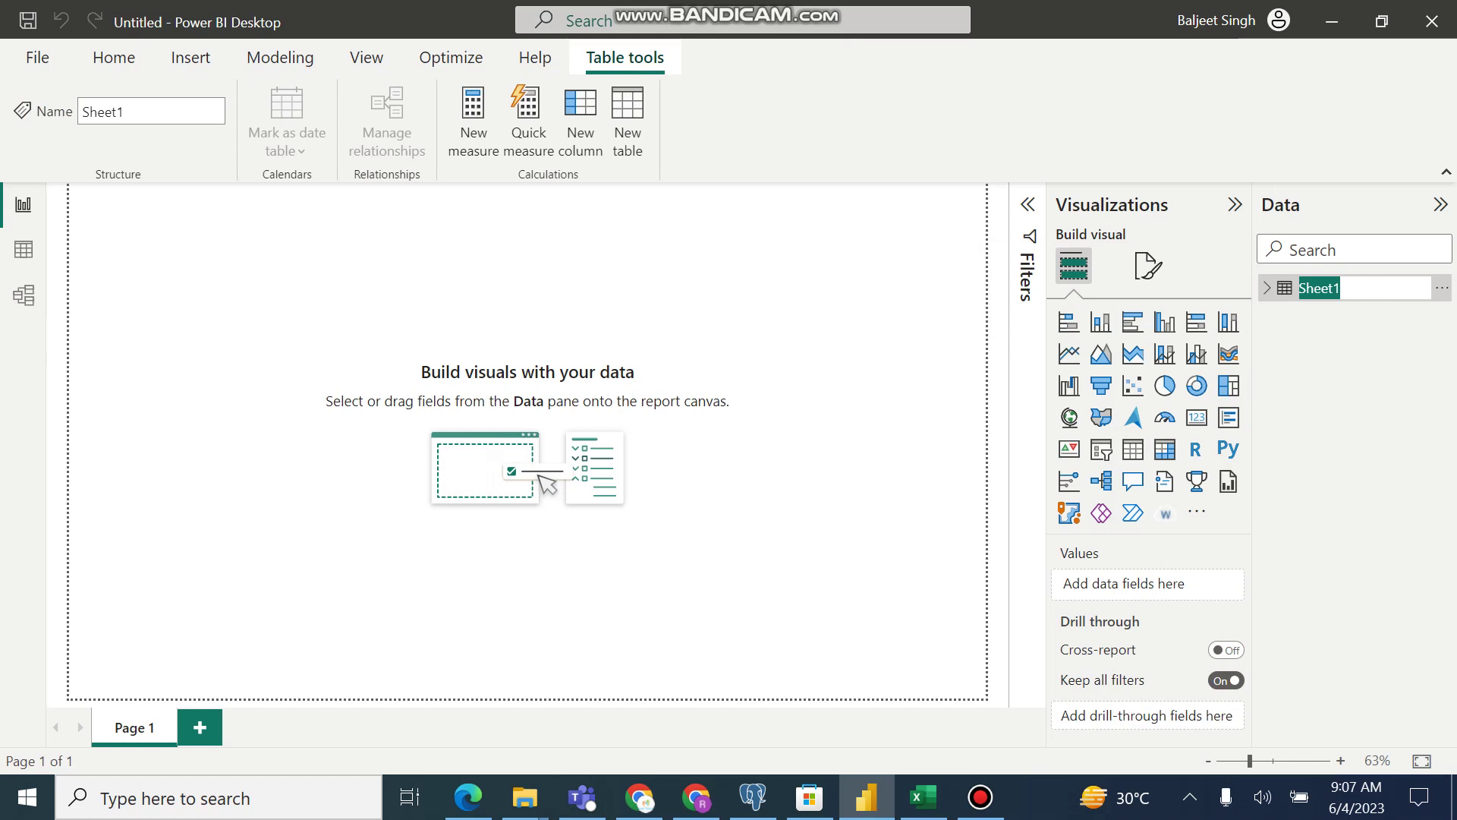
{"action": "type", "text": "Amazon Books"}
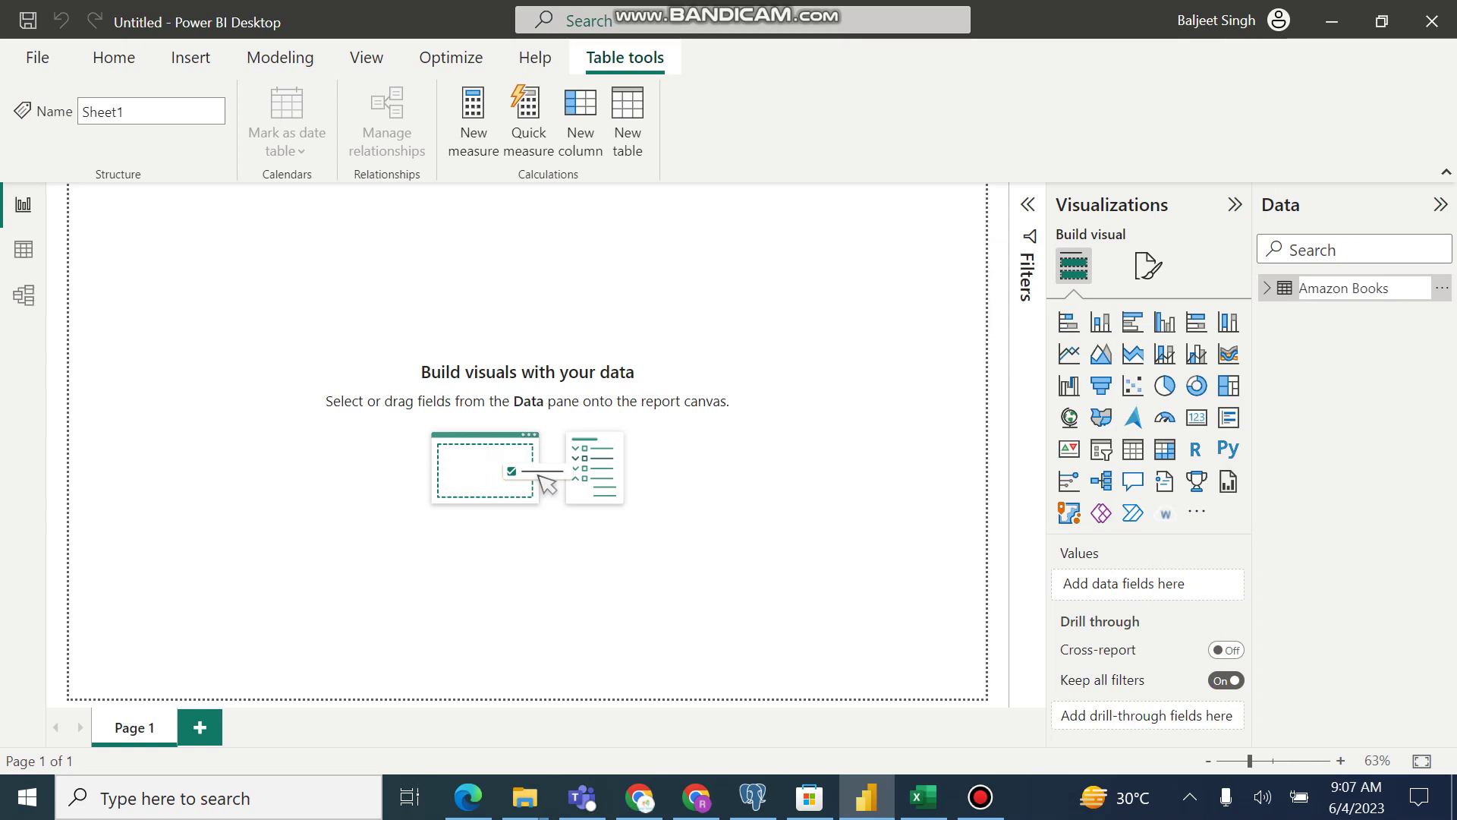
{"action": "key", "text": "Return"}
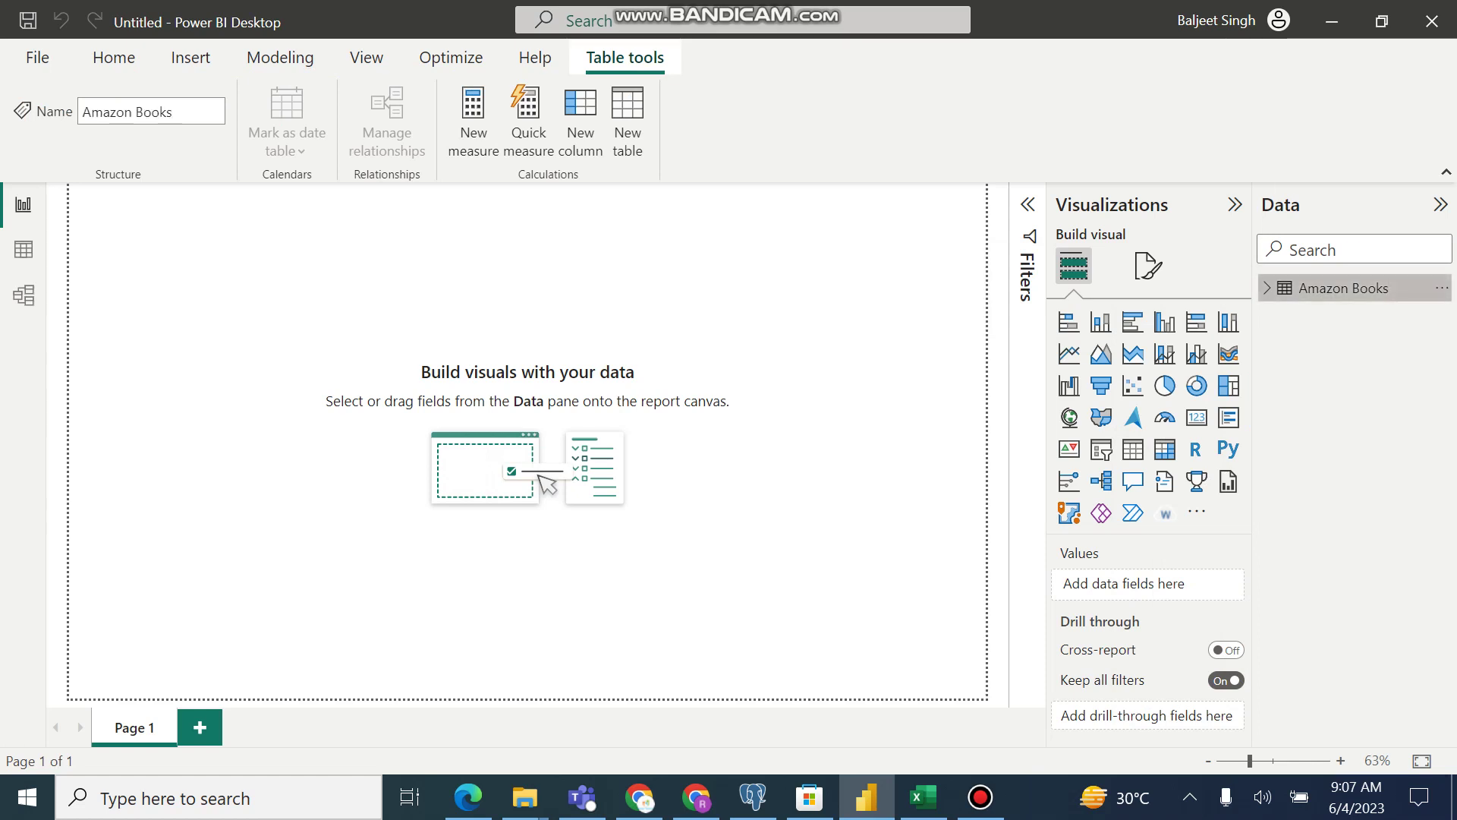
Examine the Amazon Books table's field list and its rows in Data view, and switch to Model view.
{"action": "left_click", "coordinate": [1266, 288]}
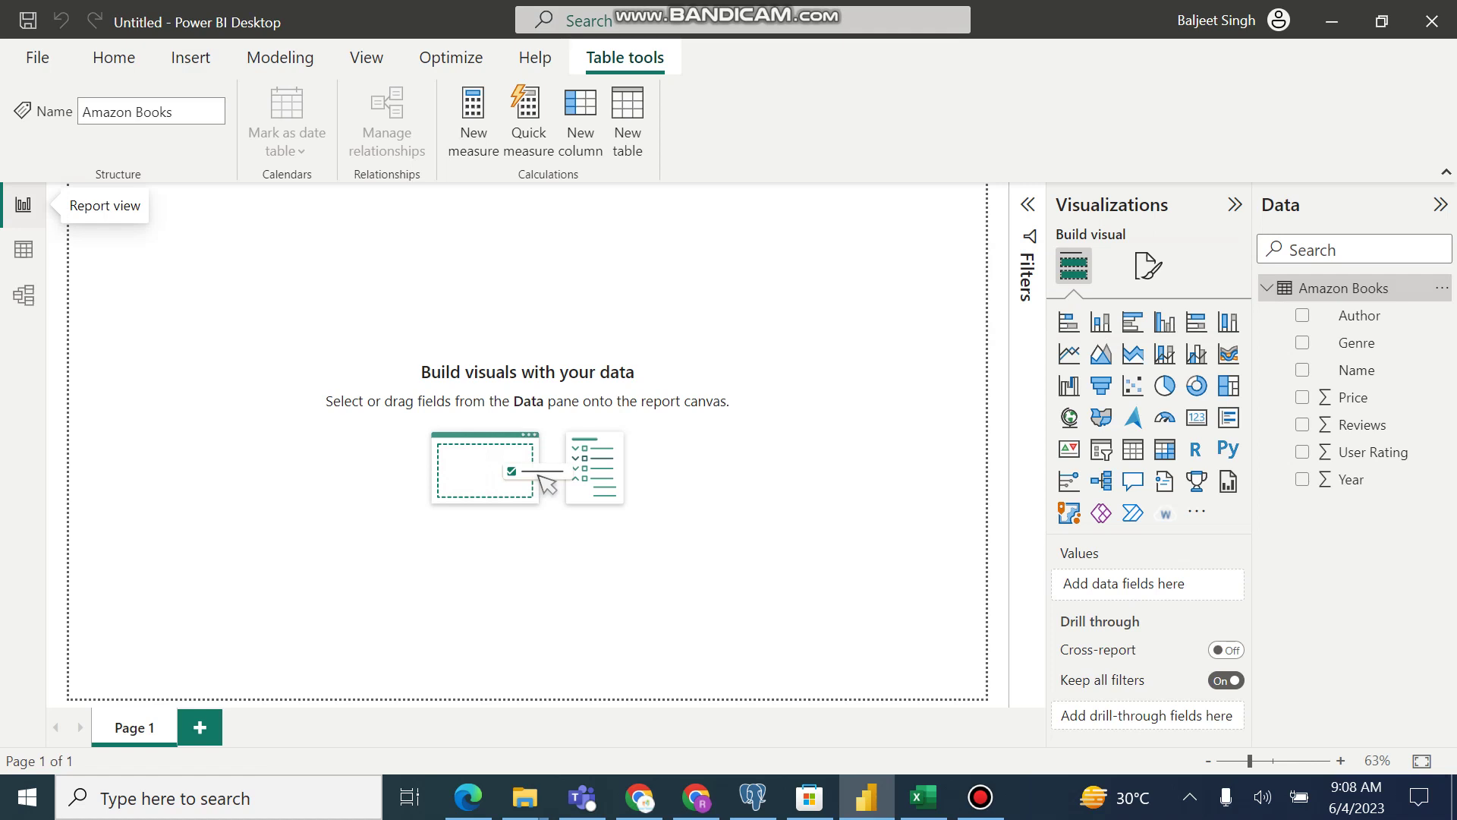
{"action": "left_click", "coordinate": [23, 249]}
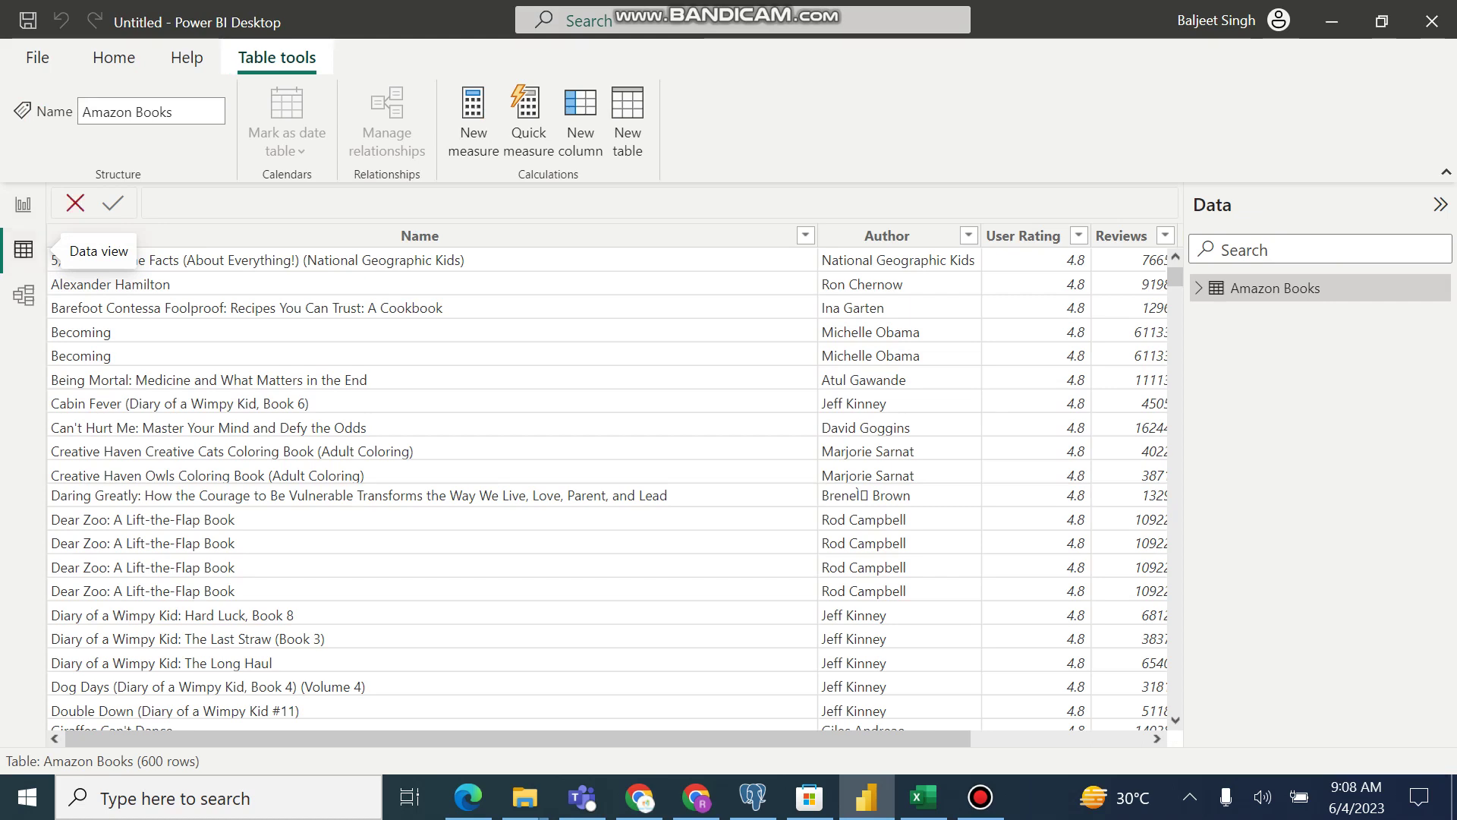
{"action": "left_click_drag", "start_coordinate": [1175, 720], "coordinate": [1174, 720]}
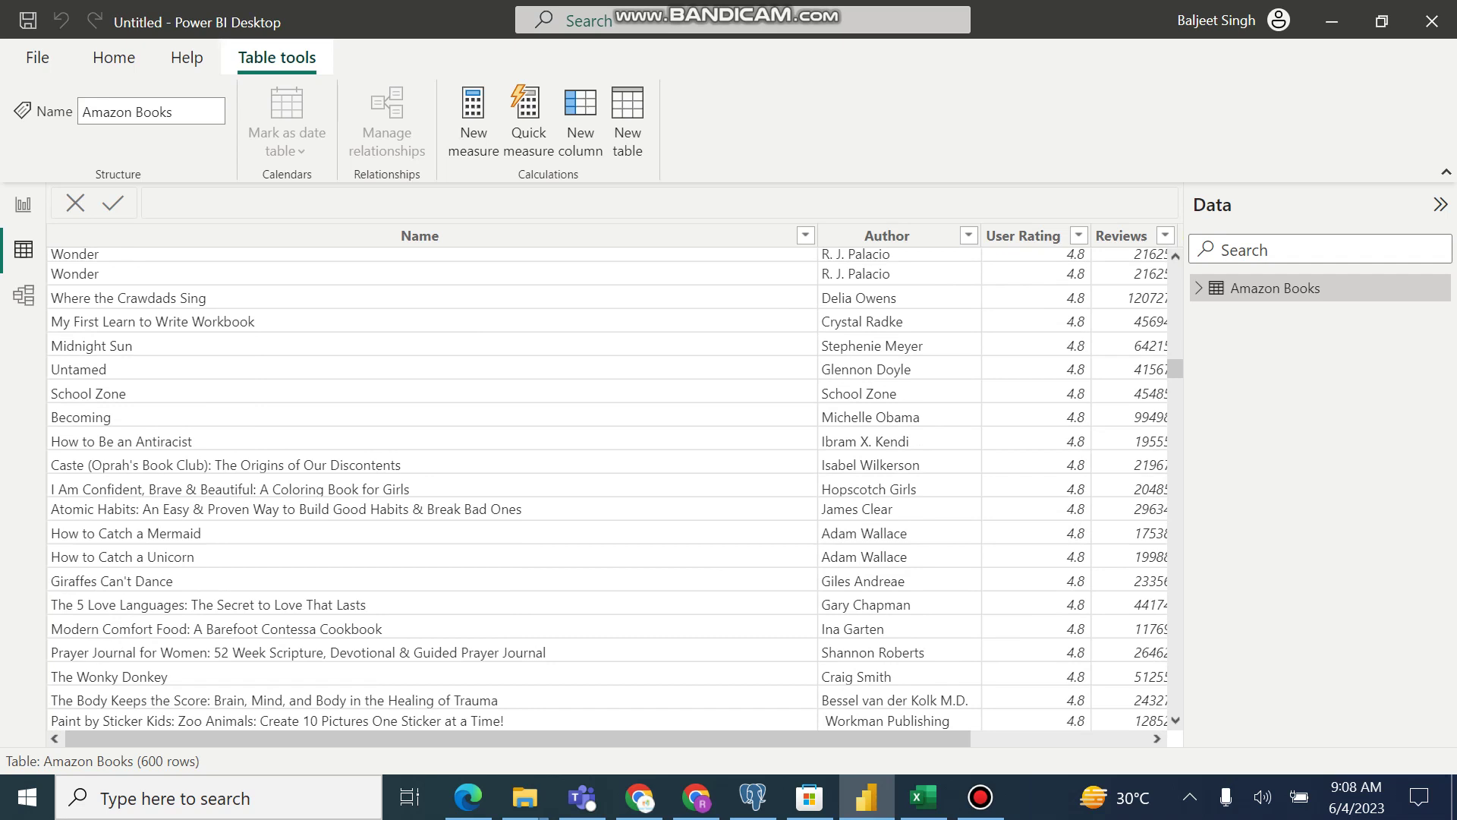
{"action": "left_click", "coordinate": [24, 295]}
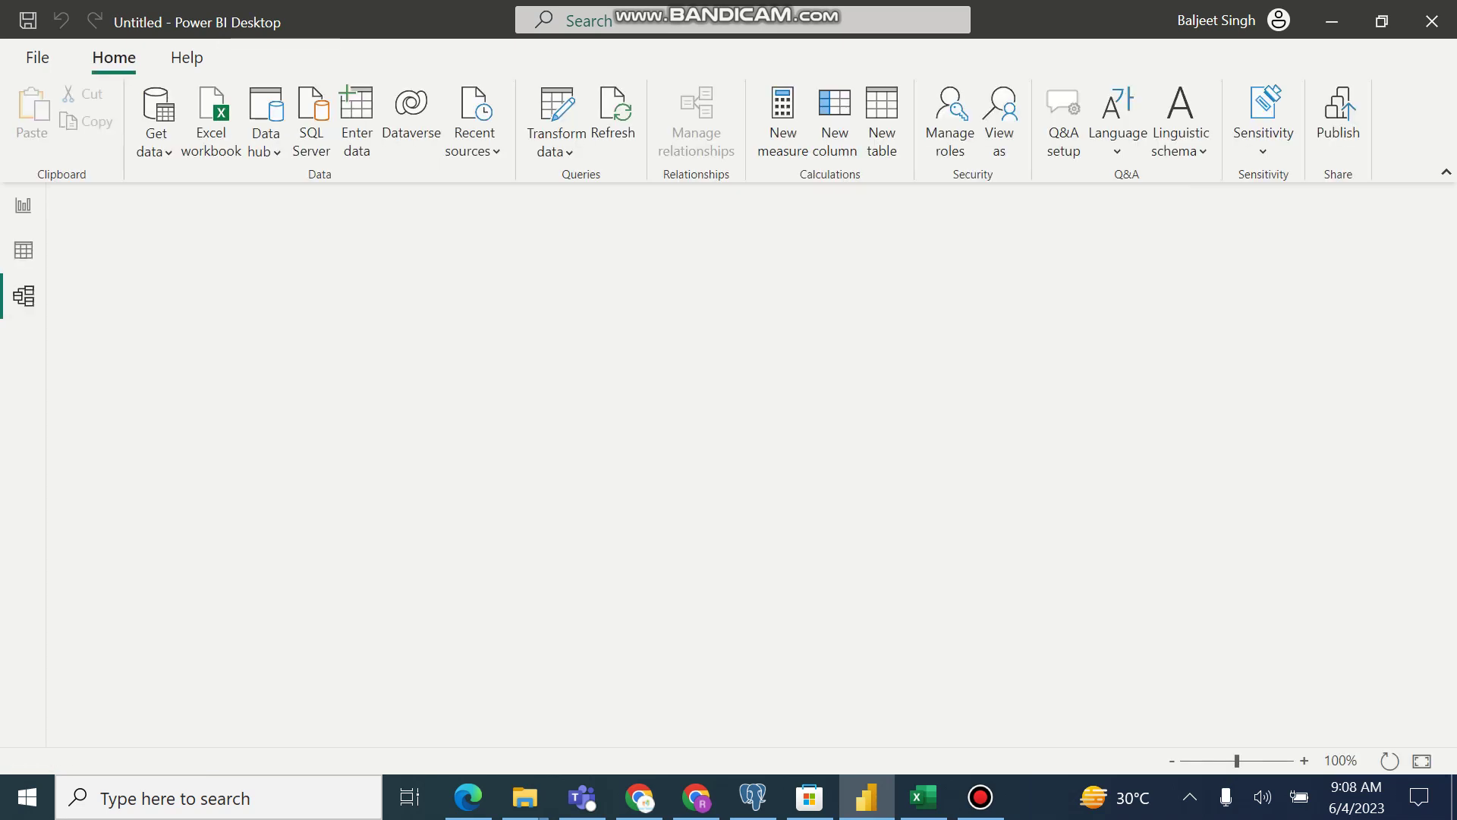